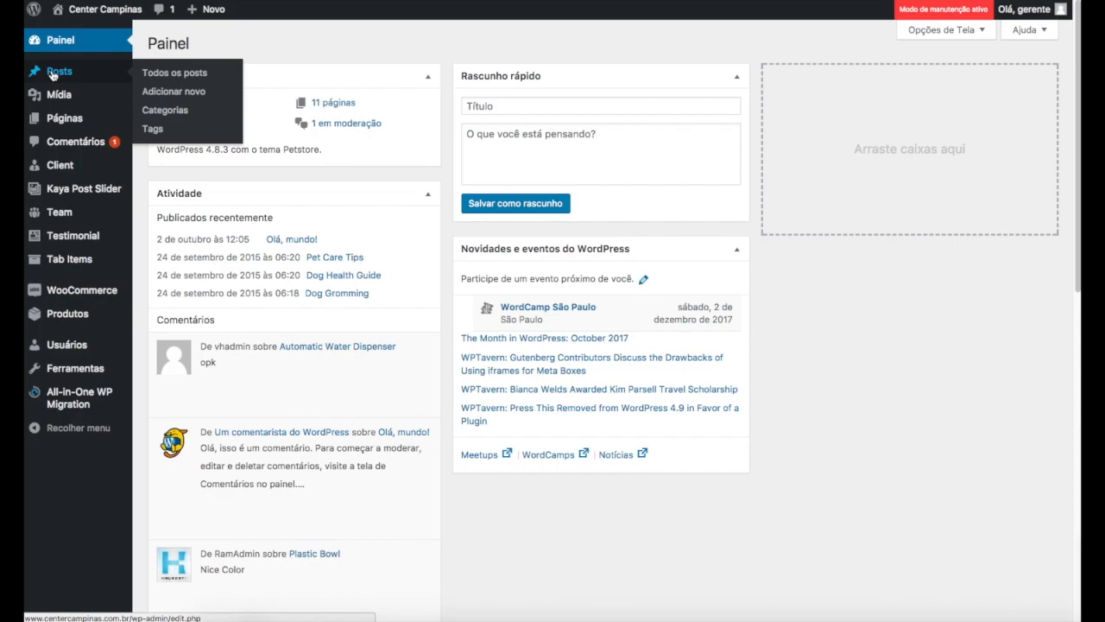
# Open the post categories and add a new category named "Brincadeiras para Cães"
pyautogui.click(164, 111)
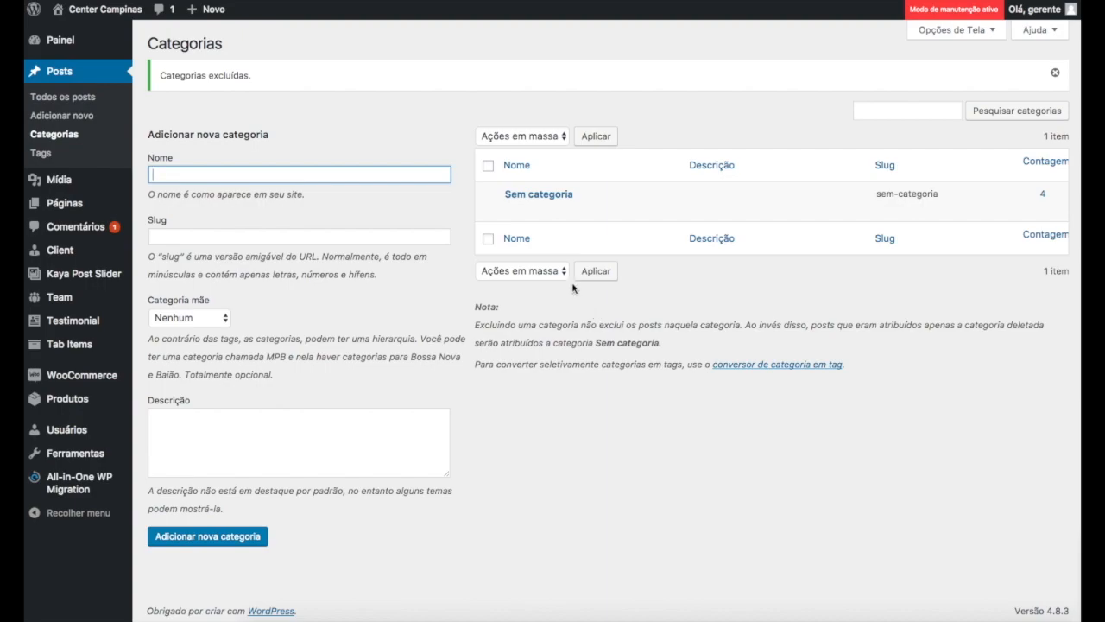
pyautogui.click(322, 177)
pyautogui.write('B')
pyautogui.press('BackSpace')
pyautogui.write('Brincadeiras para Cães')
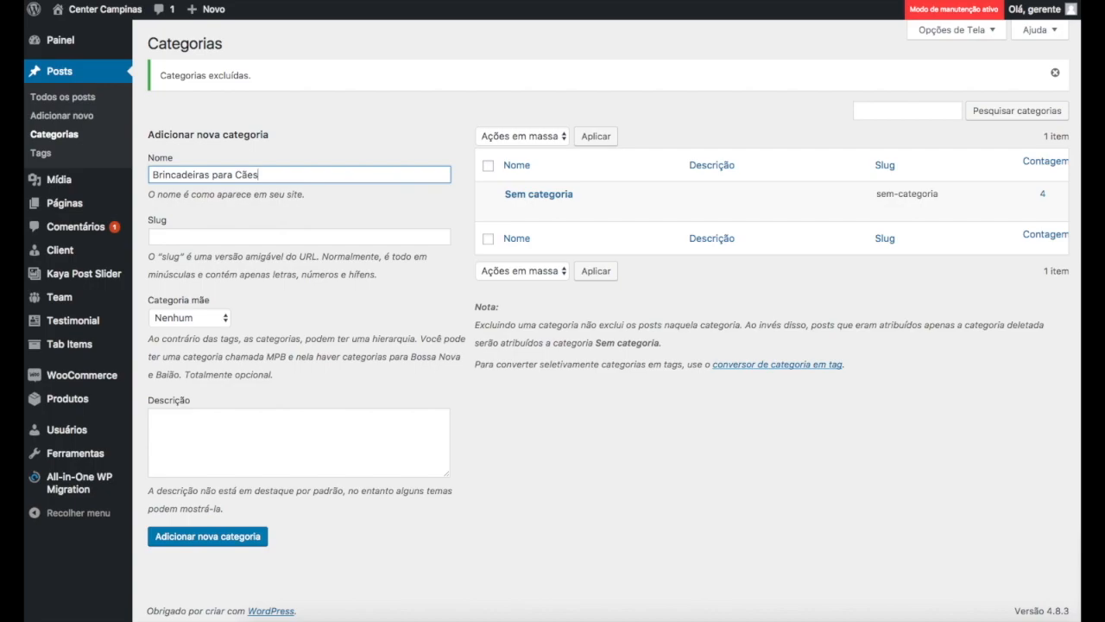
pyautogui.click(239, 536)
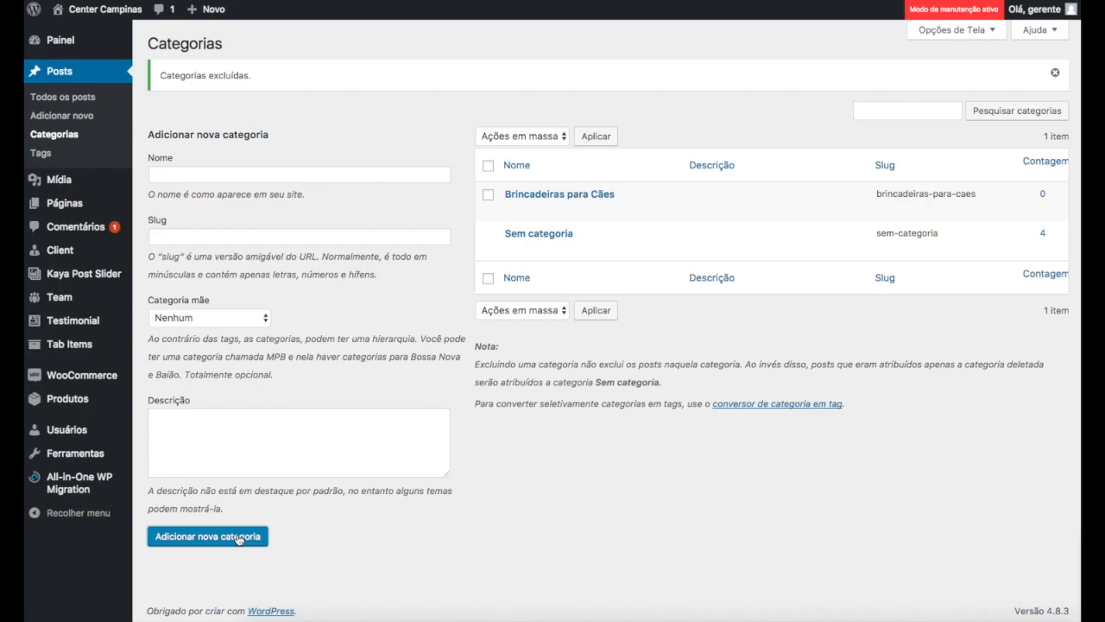
# Add another post category named "Dicas para limpeza"
pyautogui.click(291, 180)
pyautogui.write('Dicas ')
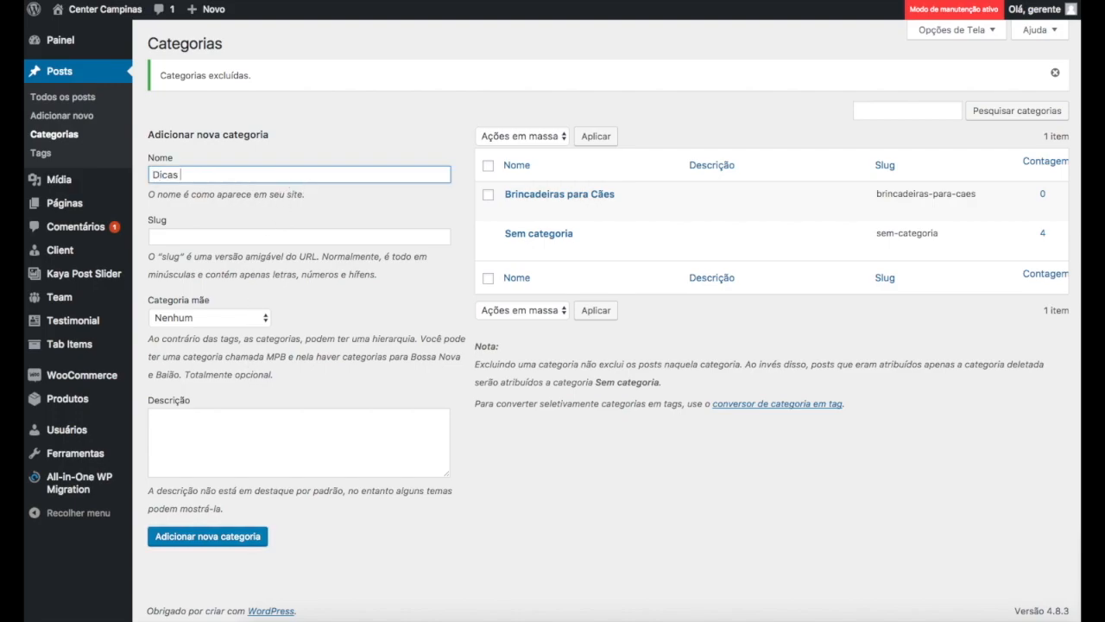
pyautogui.write('para limpeza')
pyautogui.press('Return')
pyautogui.press('Tab')
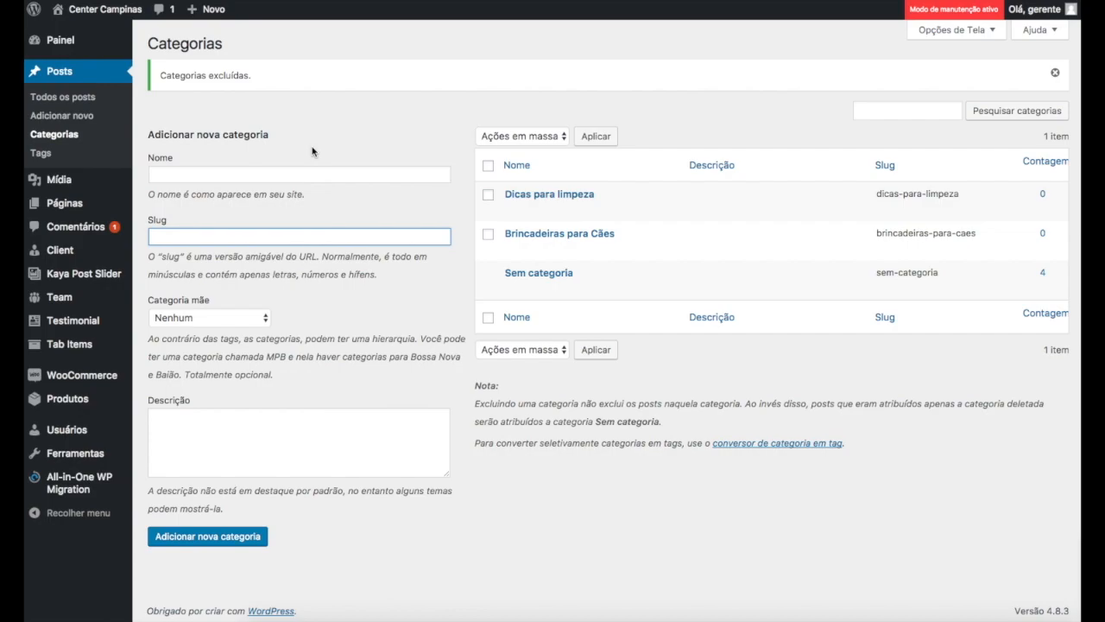
# Examine the name, slug, parent category and description fields of the new category form
pyautogui.click(306, 172)
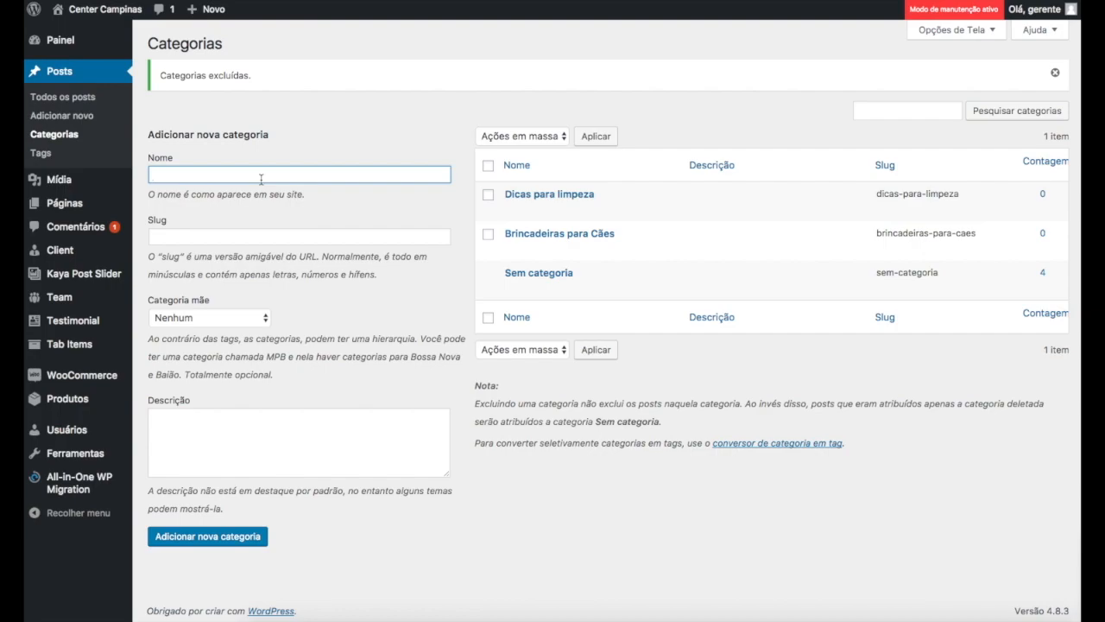
pyautogui.click(235, 236)
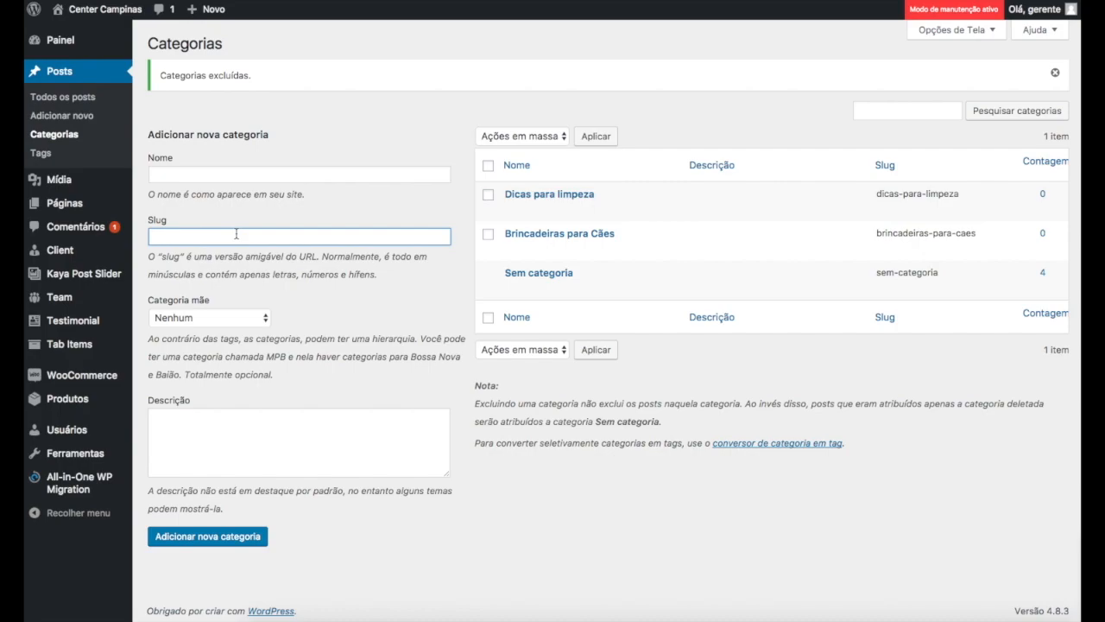
pyautogui.click(236, 234)
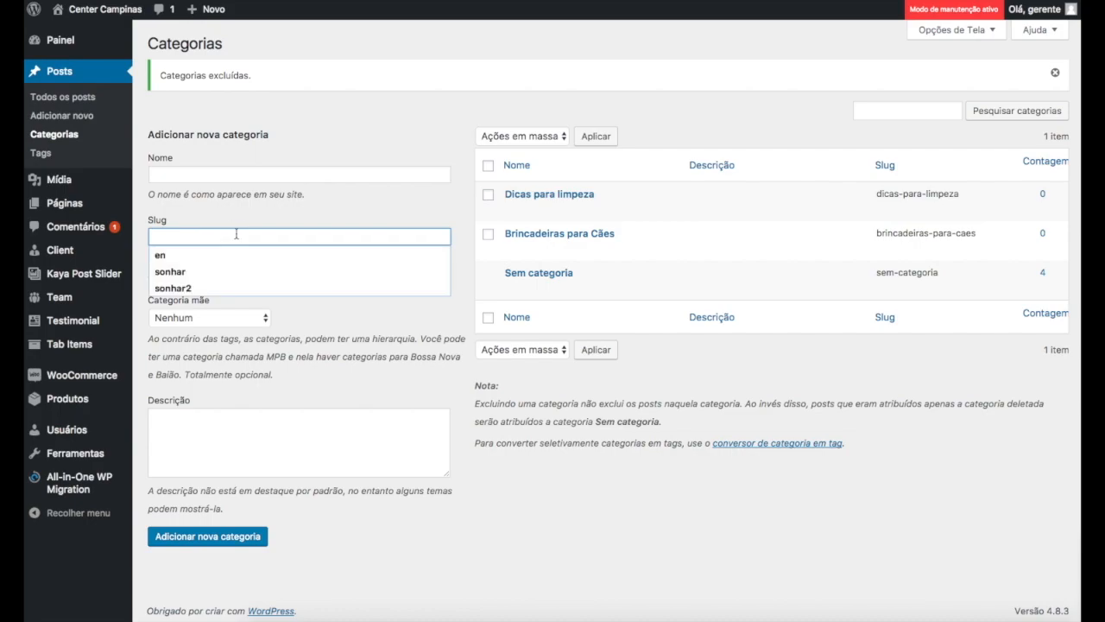
pyautogui.click(267, 228)
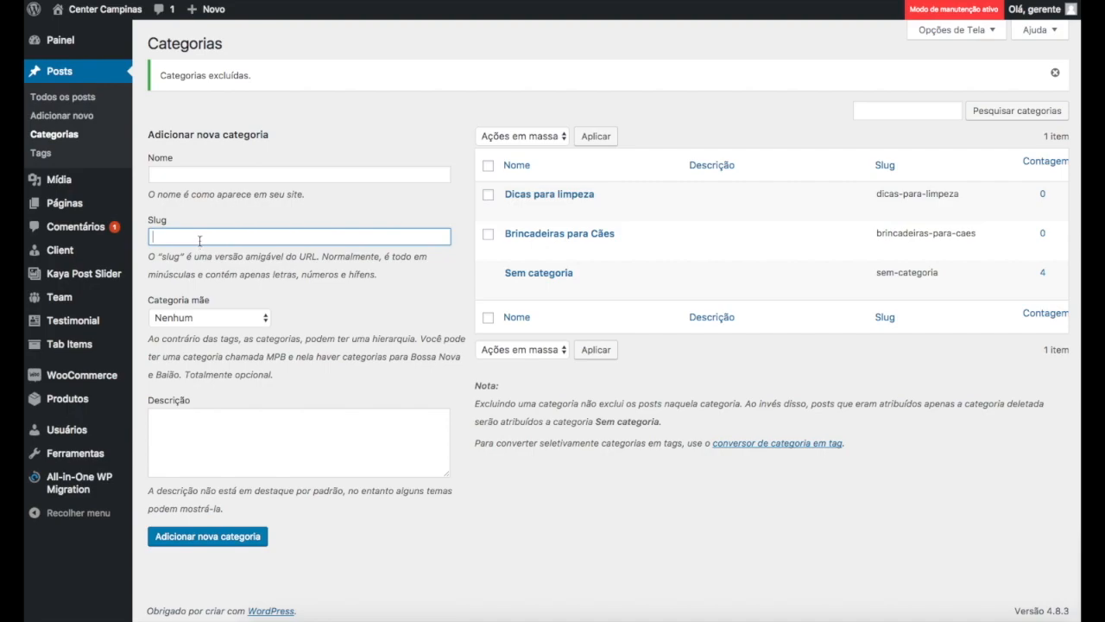
pyautogui.click(164, 172)
pyautogui.click(314, 319)
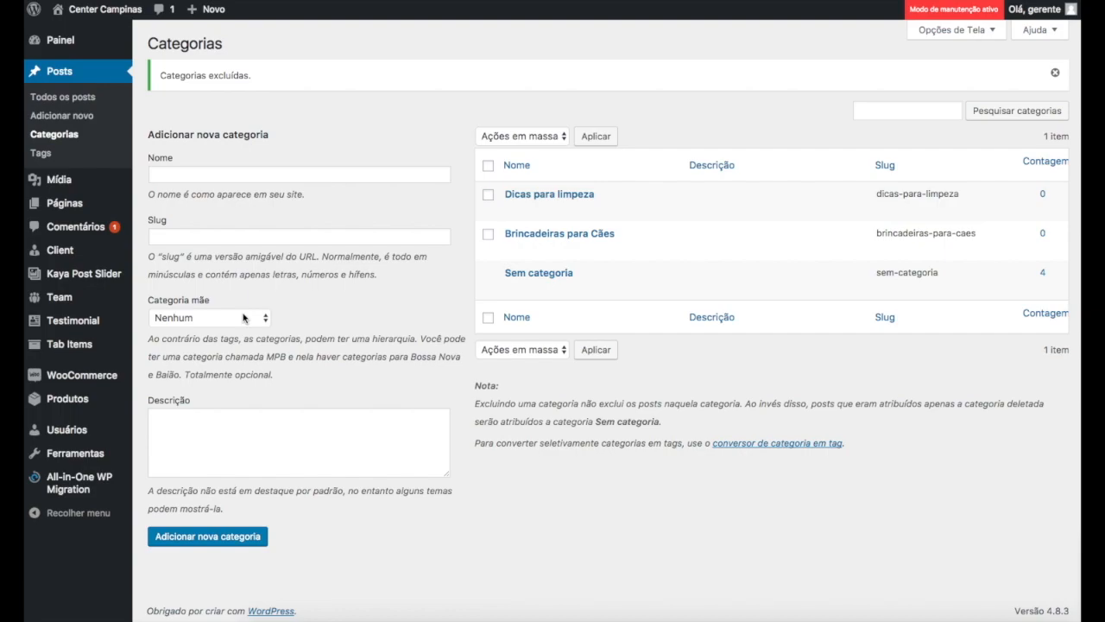
pyautogui.click(267, 442)
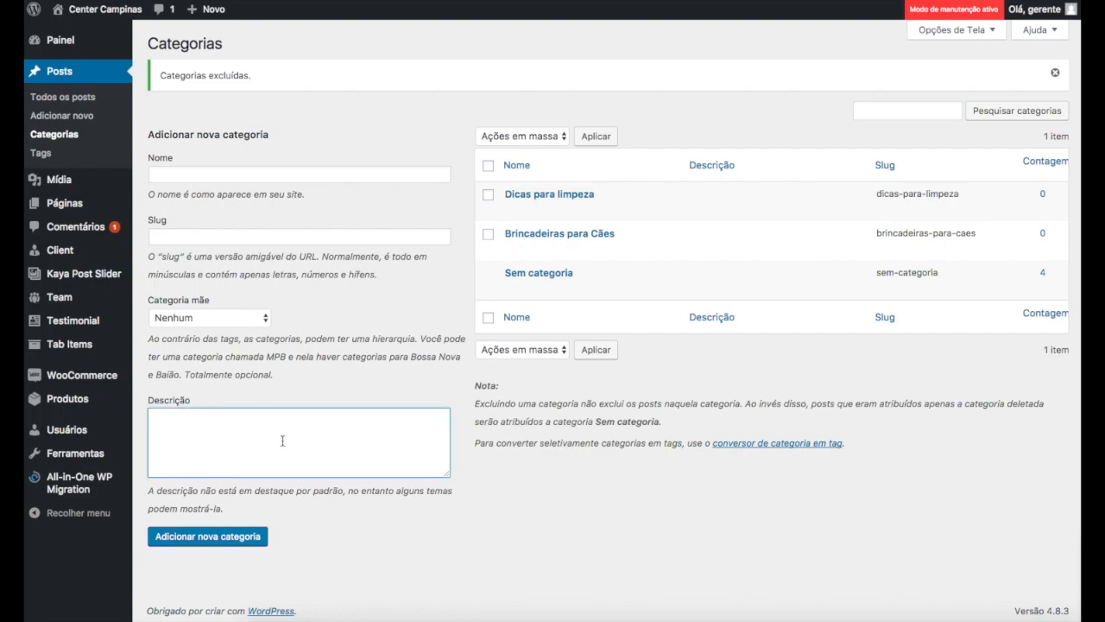
pyautogui.moveTo(602, 244)
# Name the new category "Limpeza de gatos" and set its parent category to "Dicas para limpeza"
pyautogui.click(241, 178)
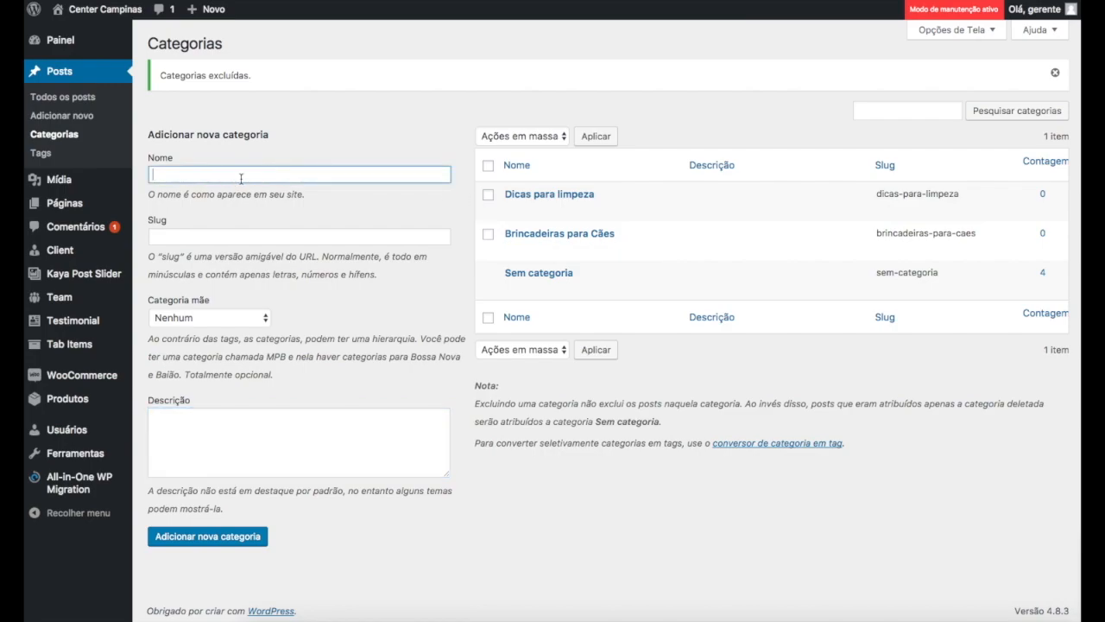
pyautogui.write('Limpeza de gatos')
pyautogui.click(195, 318)
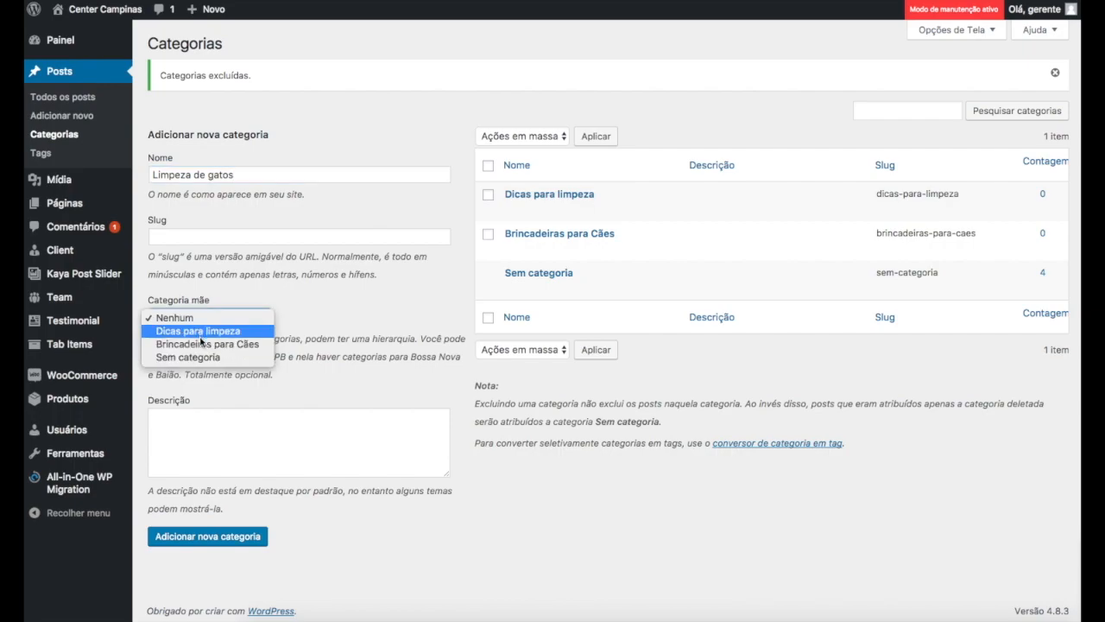
pyautogui.click(210, 331)
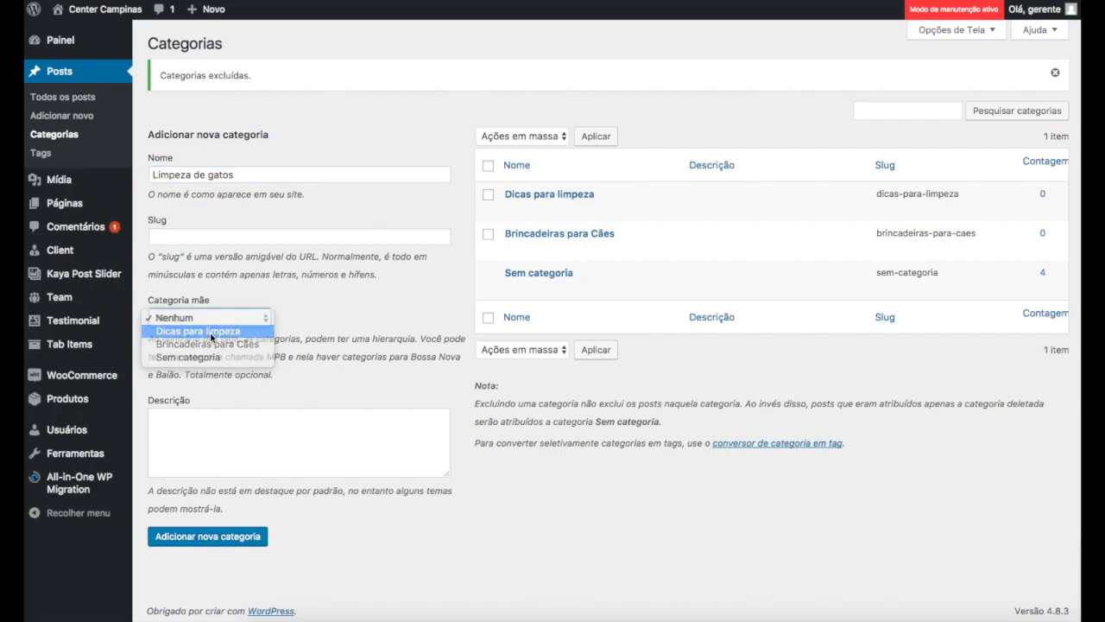
# Give the new category the slug "limpe-gato", add it and reload the category list
pyautogui.click(209, 235)
pyautogui.click(192, 237)
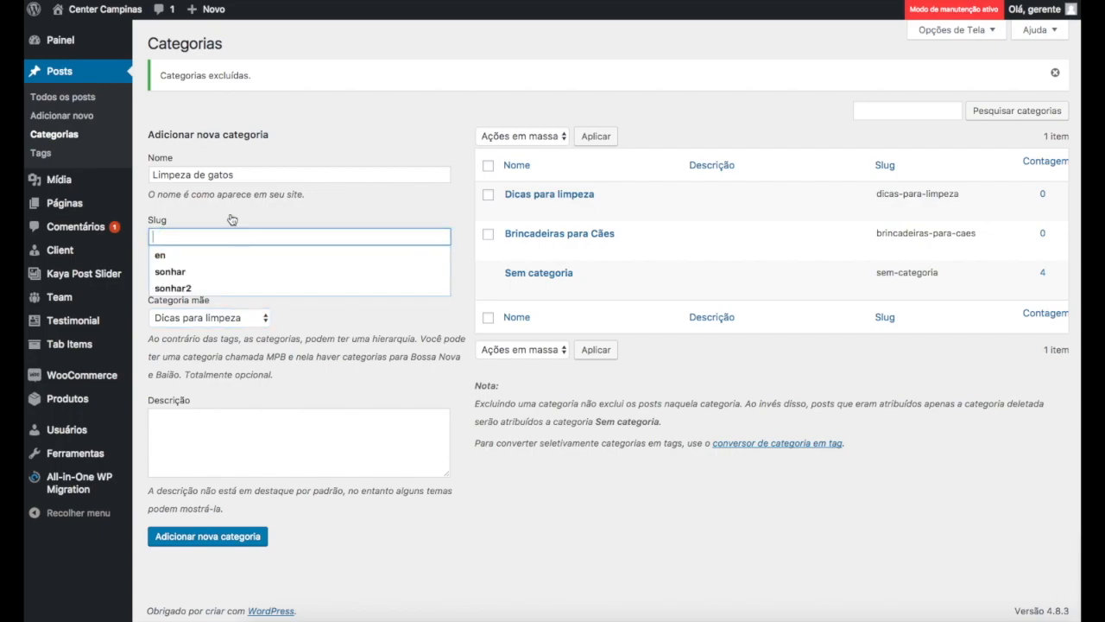
pyautogui.click(275, 173)
pyautogui.moveTo(275, 173); pyautogui.dragTo(151, 169)
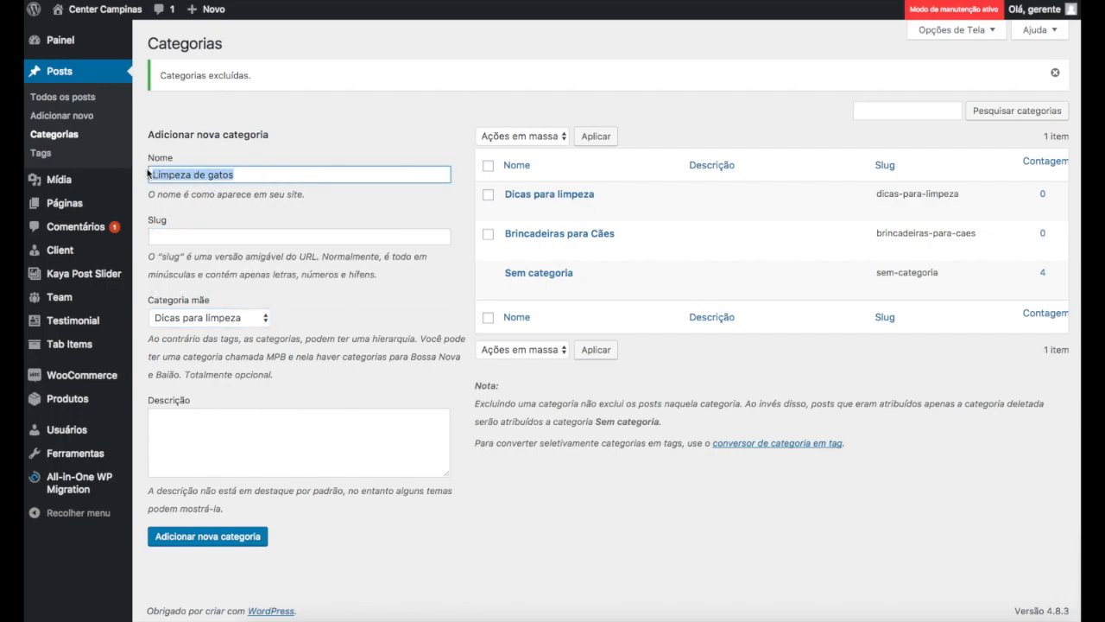
pyautogui.click(196, 230)
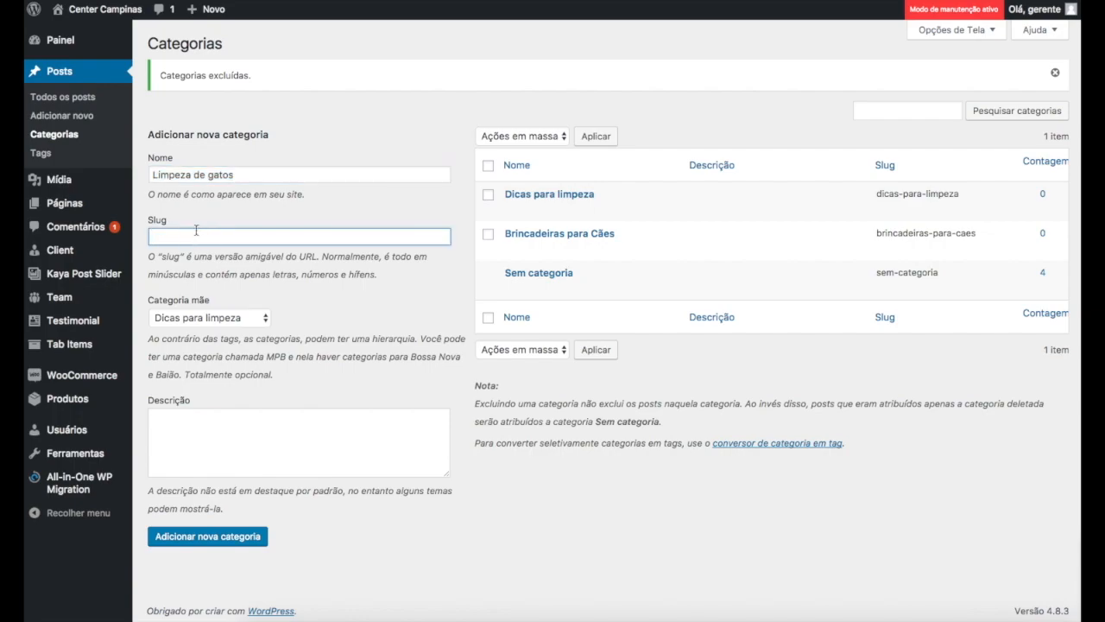
pyautogui.write('limpe-gato')
pyautogui.click(237, 537)
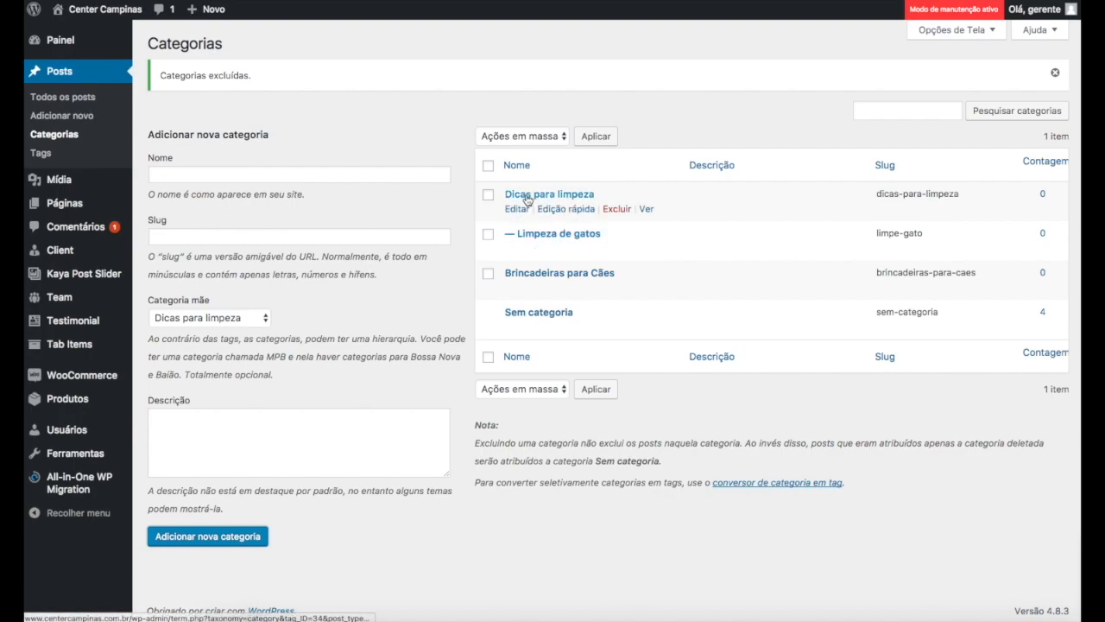
pyautogui.press('super+r')
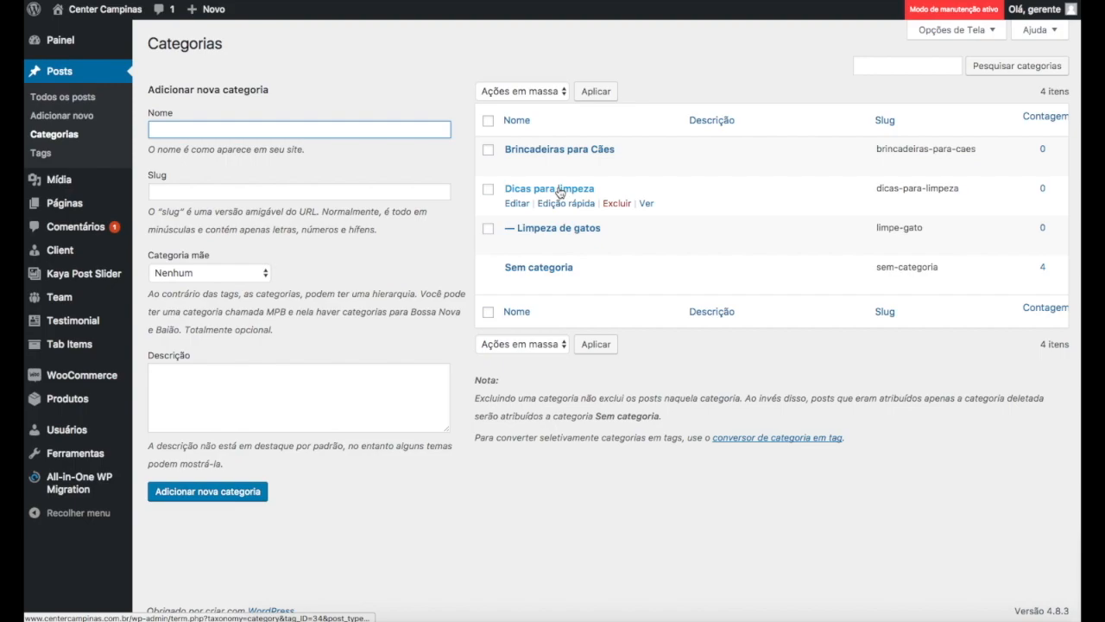
# Review the full edit page of the "Dicas para limpeza" category, including its parent, slug and name, and return to the category list
pyautogui.click(560, 190)
pyautogui.click(406, 222)
pyautogui.click(517, 234)
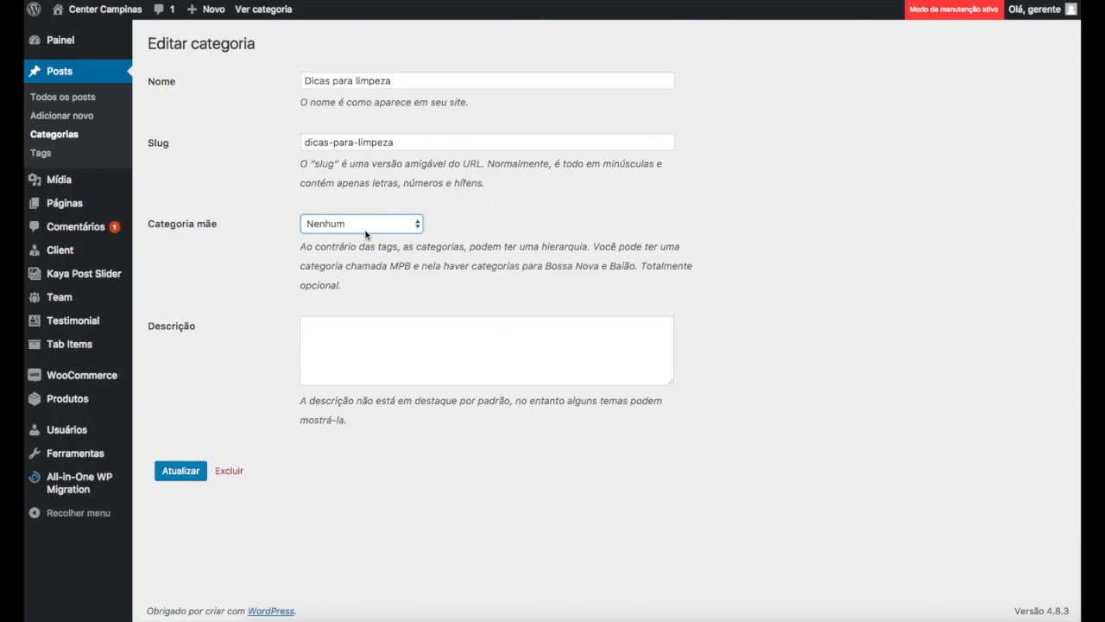
pyautogui.click(410, 145)
pyautogui.click(435, 87)
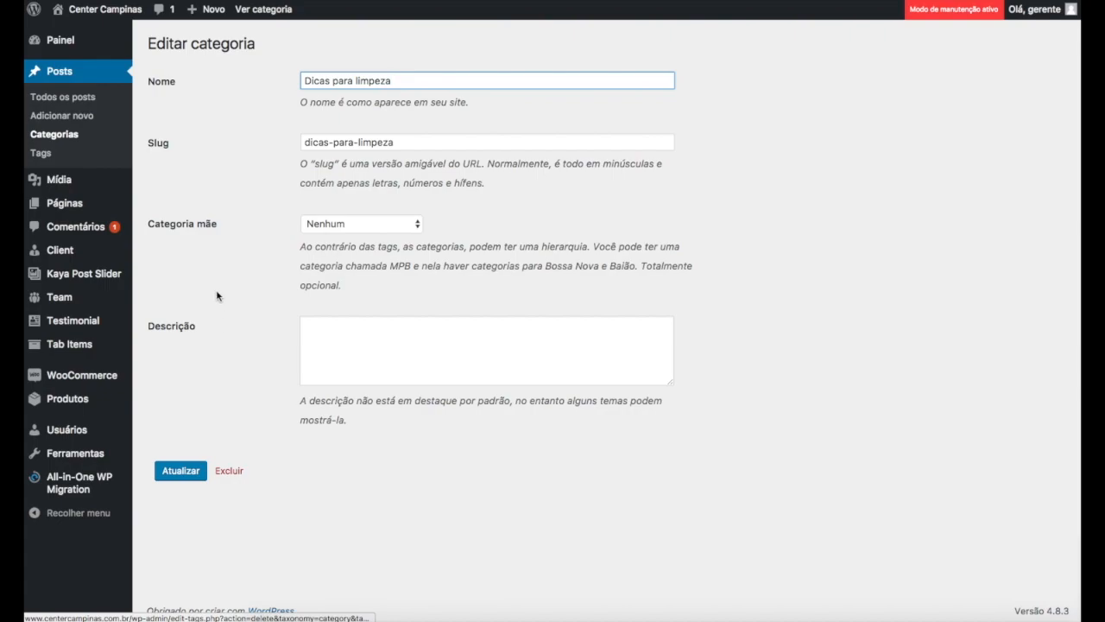
pyautogui.click(55, 136)
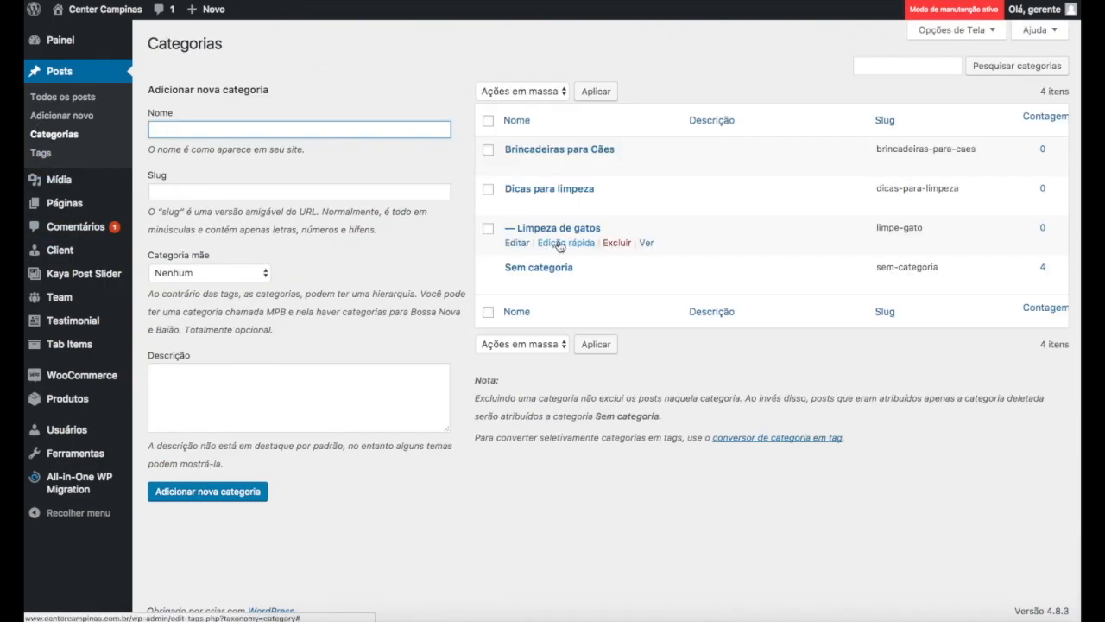
# Review the name and slug of "Limpeza de gatos" in quick edit and cancel without changes
pyautogui.click(558, 243)
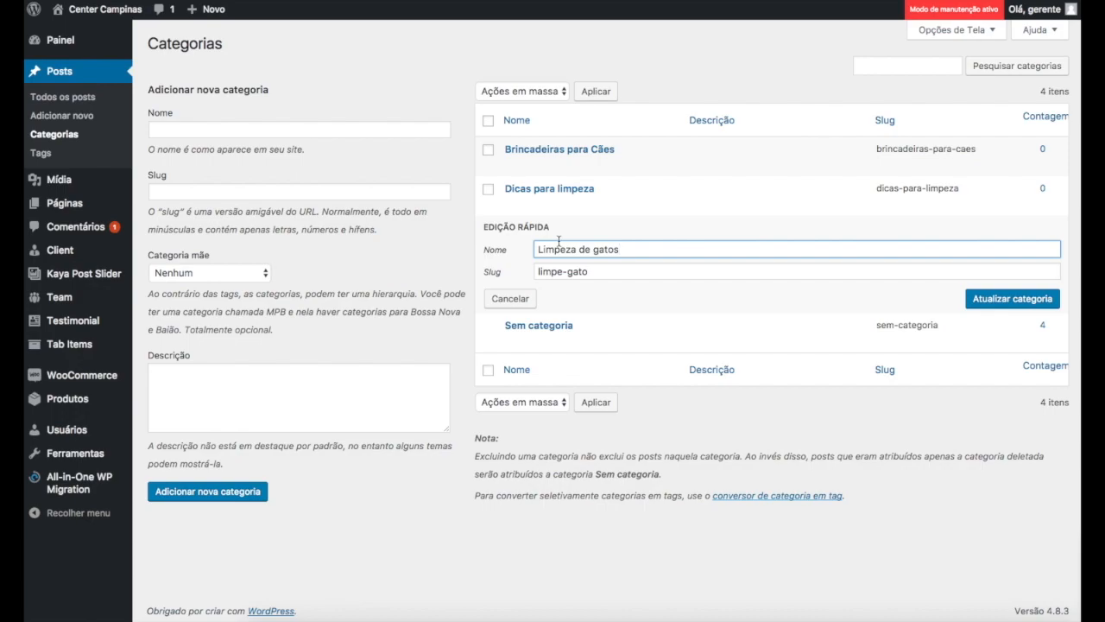
pyautogui.moveTo(638, 271); pyautogui.dragTo(527, 273)
pyautogui.click(711, 250)
pyautogui.click(711, 244)
pyautogui.click(523, 298)
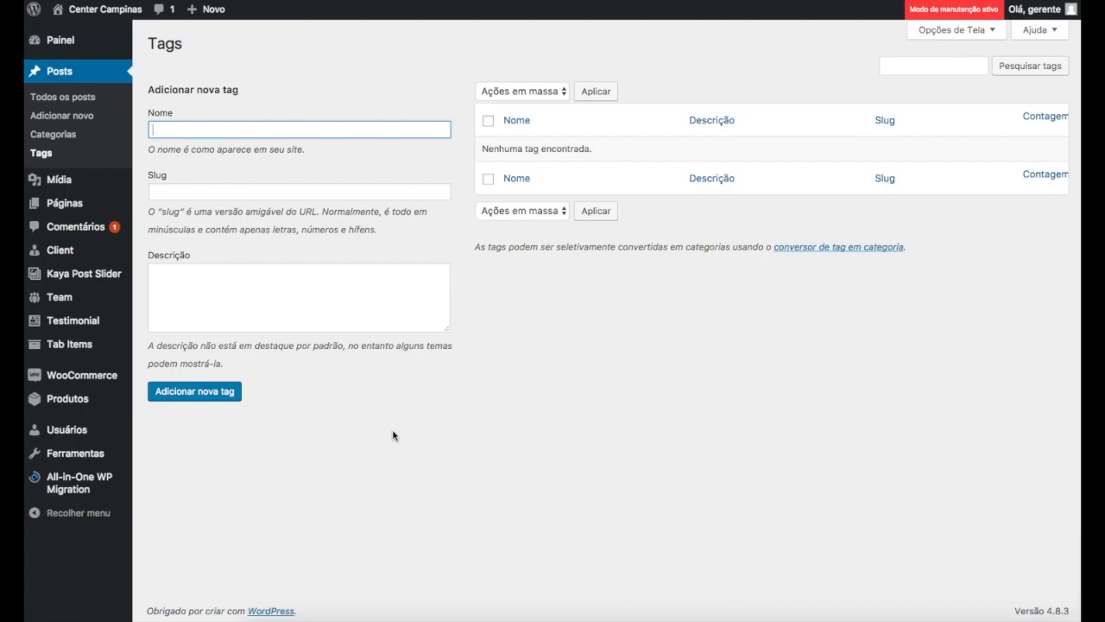
# Add a post tag named "Gato", leaving its slug and description empty
pyautogui.write('Gato')
pyautogui.moveTo(177, 149); pyautogui.dragTo(286, 150)
pyautogui.click(290, 149)
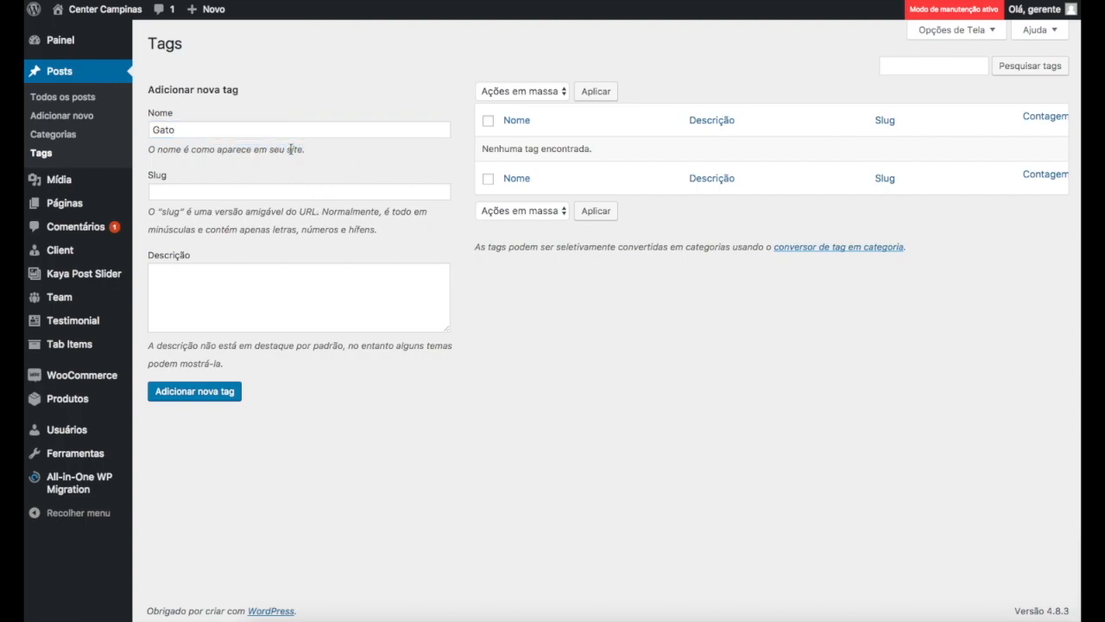
pyautogui.click(252, 191)
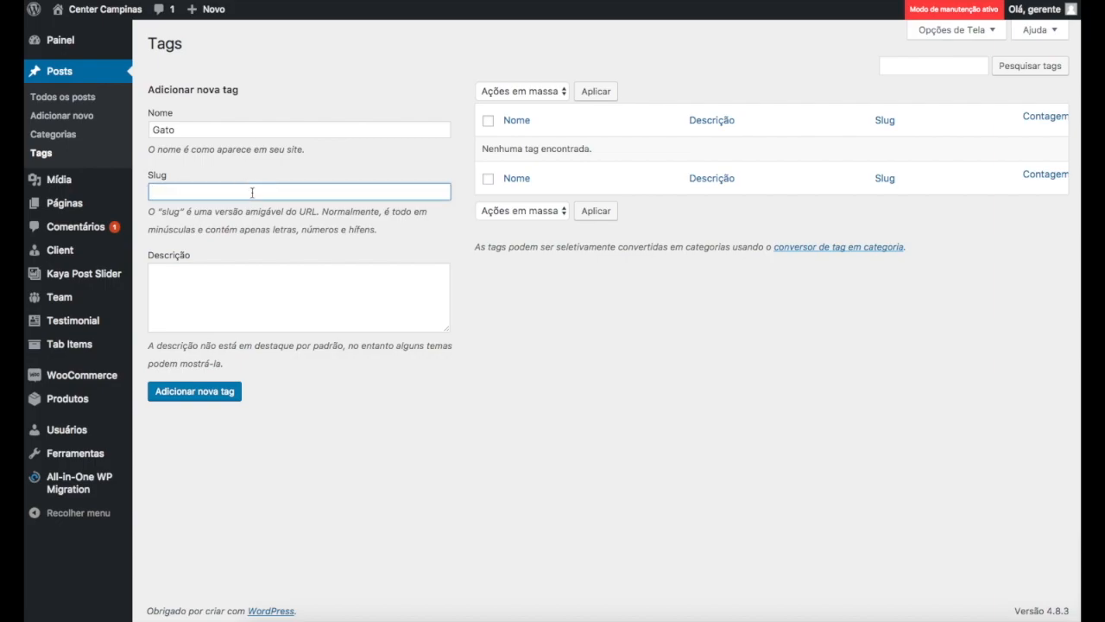
pyautogui.click(188, 131)
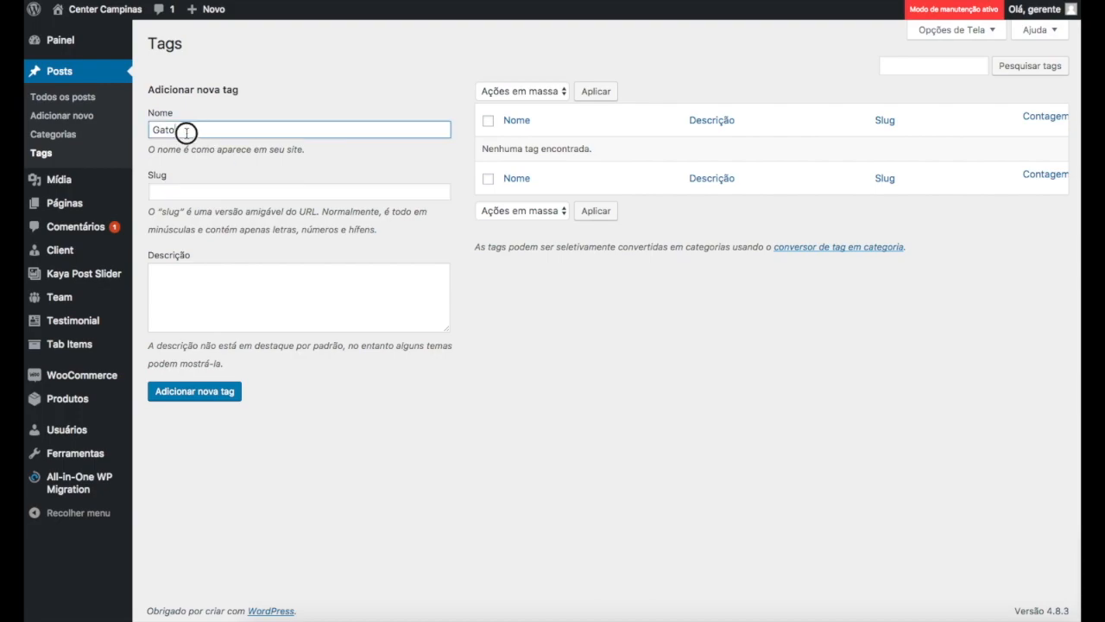
pyautogui.doubleClick(150, 132)
pyautogui.click(177, 195)
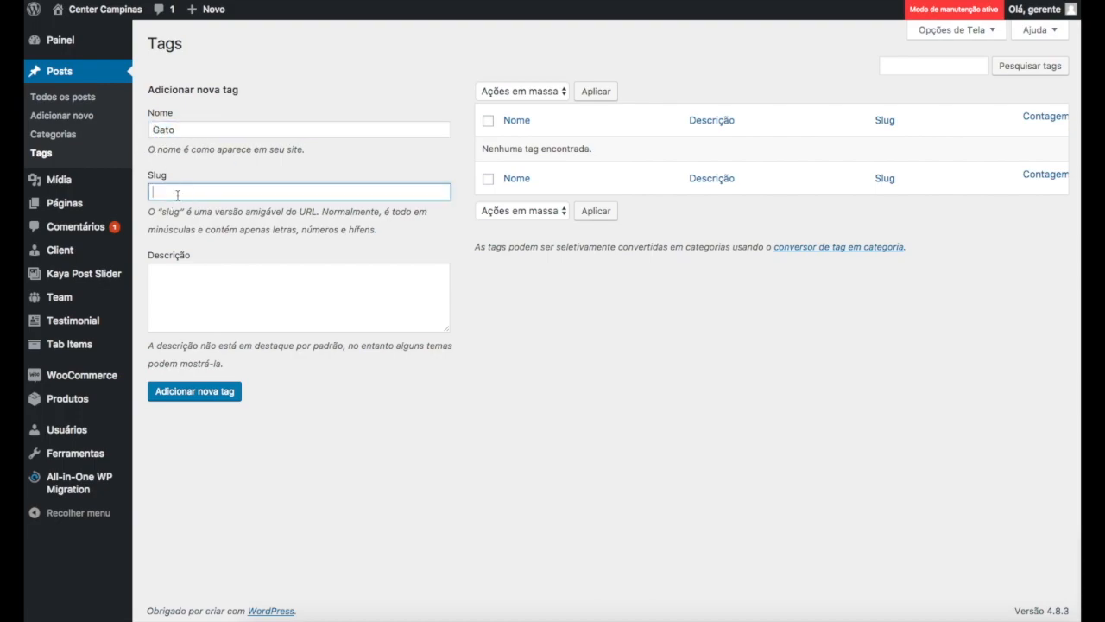
pyautogui.click(257, 300)
pyautogui.click(217, 399)
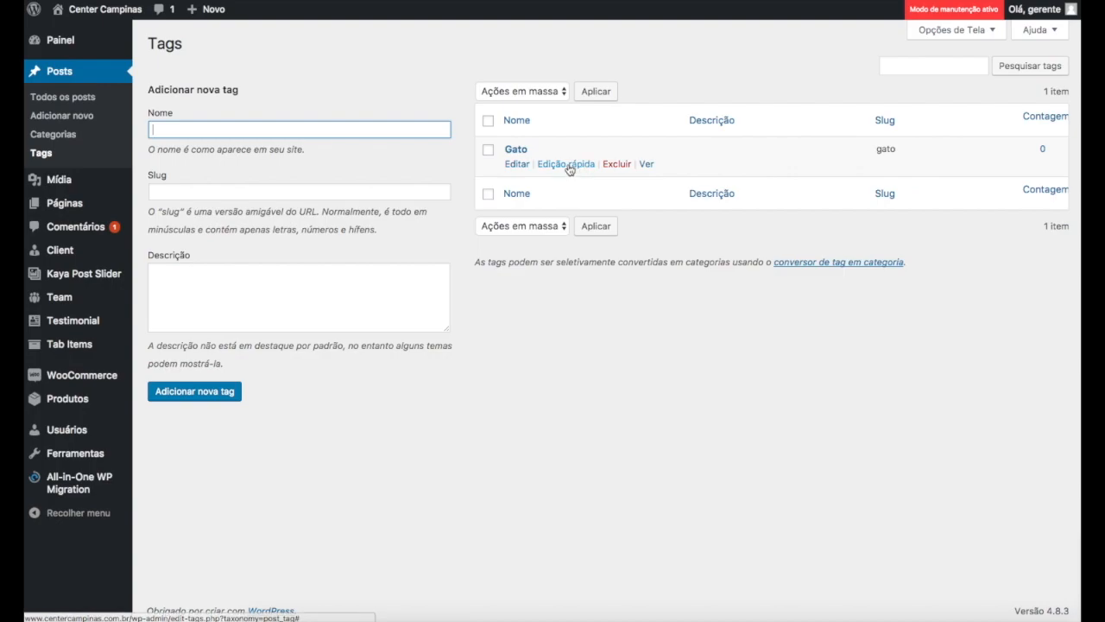
# Review the "Gato" tag in quick edit, cancel, and examine the slug and description on its full edit page
pyautogui.click(569, 164)
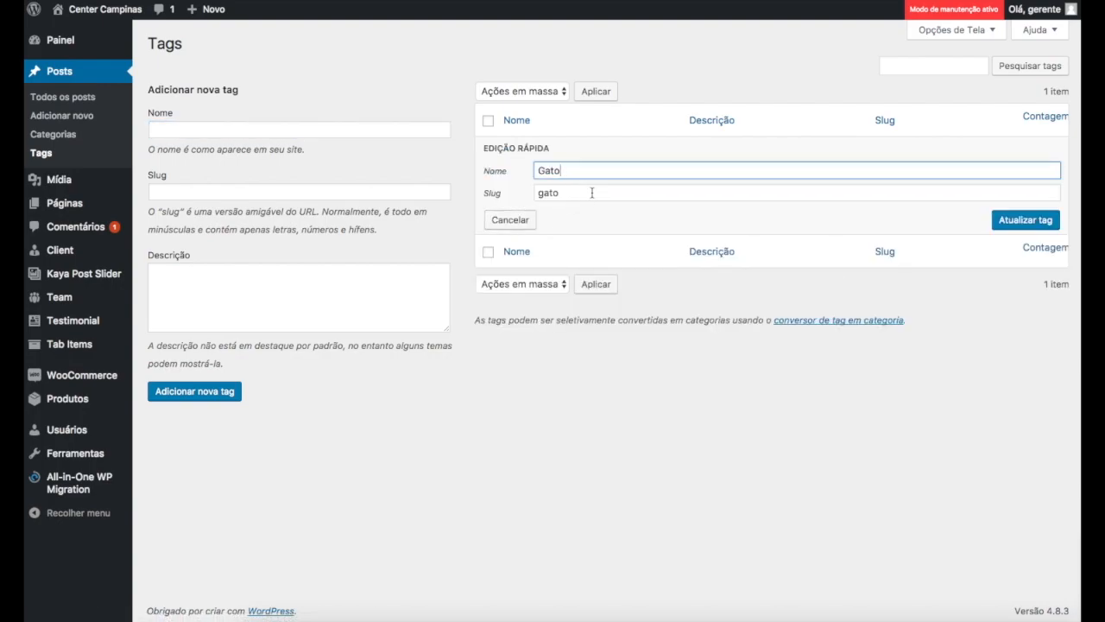
pyautogui.click(519, 220)
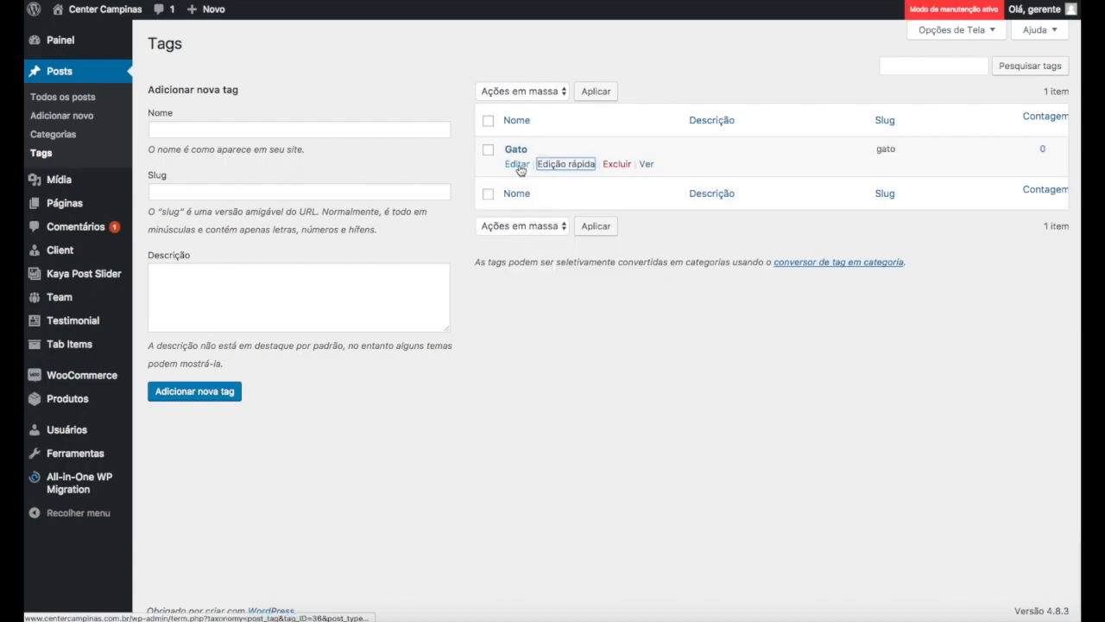
pyautogui.click(519, 165)
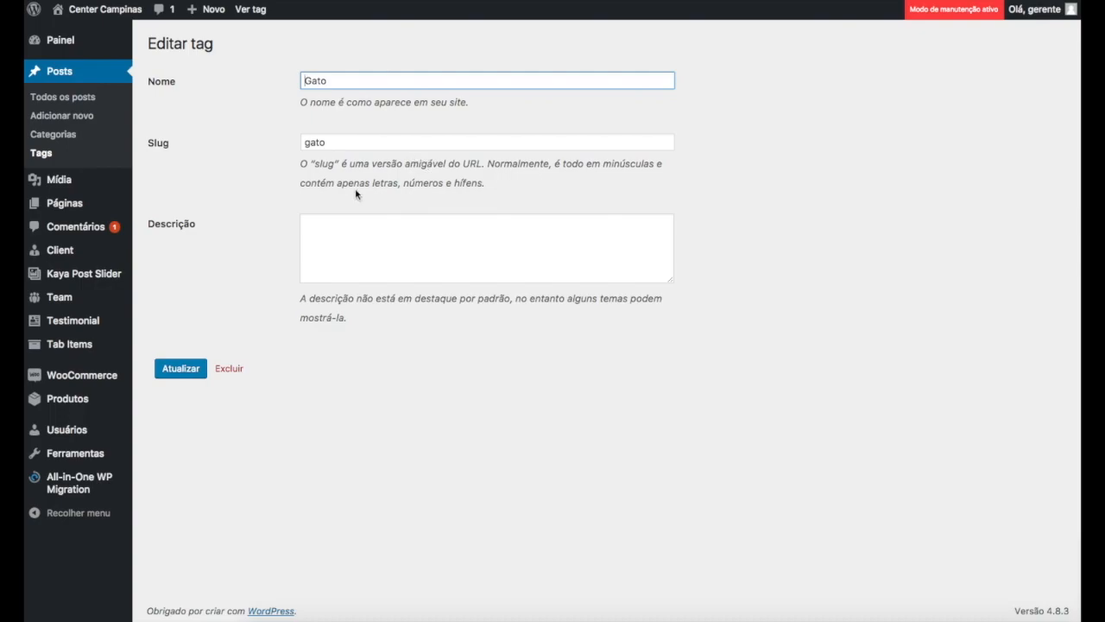
pyautogui.click(352, 141)
pyautogui.click(345, 227)
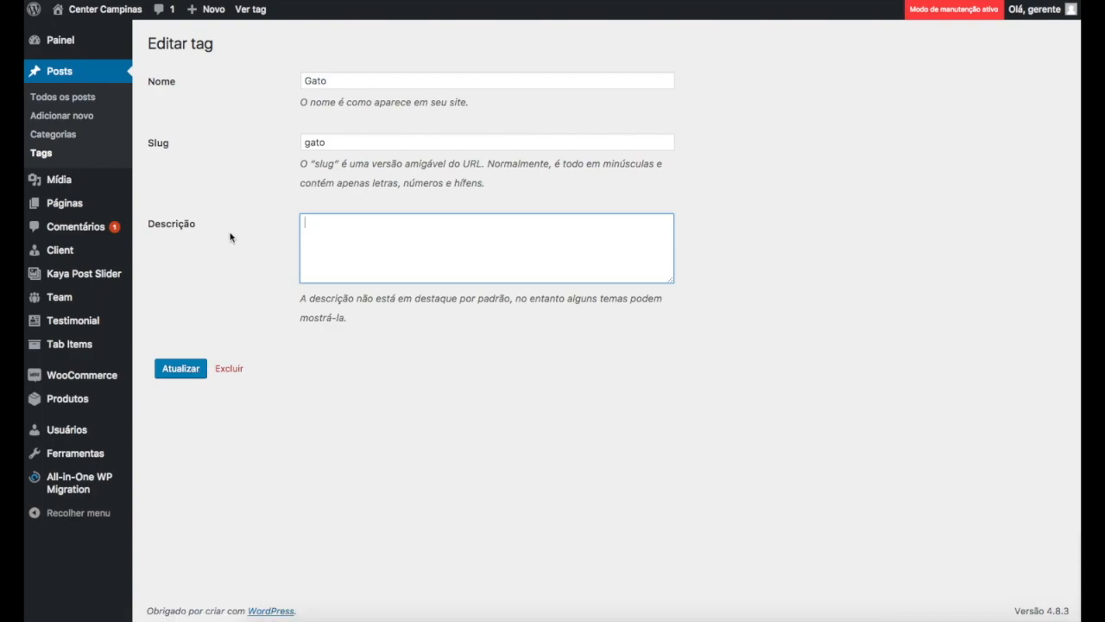
# Go to the list of all posts and start a new post
pyautogui.click(52, 97)
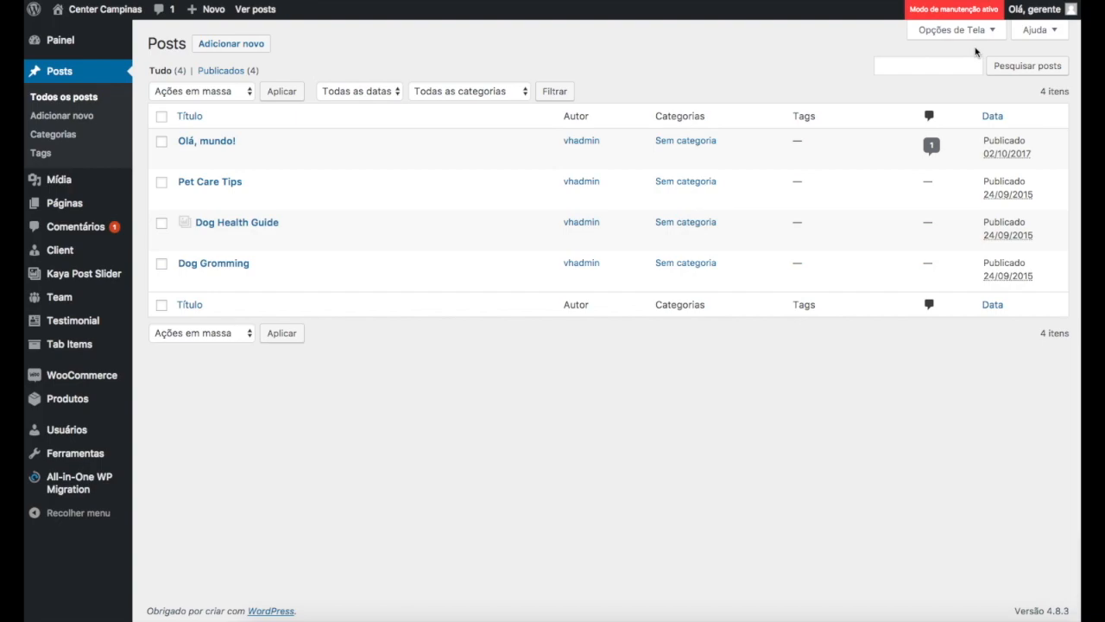
pyautogui.click(197, 49)
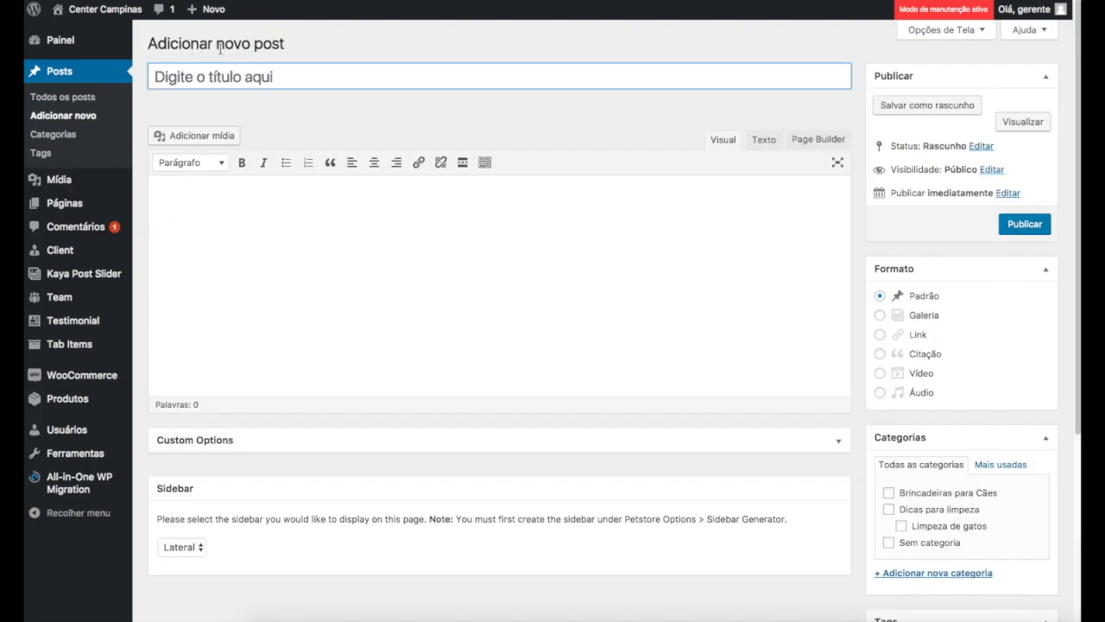
# Examine the sections of the new post form, including the Custom Options and Sidebar boxes
pyautogui.moveTo(220, 45); pyautogui.dragTo(281, 45)
pyautogui.click(273, 44)
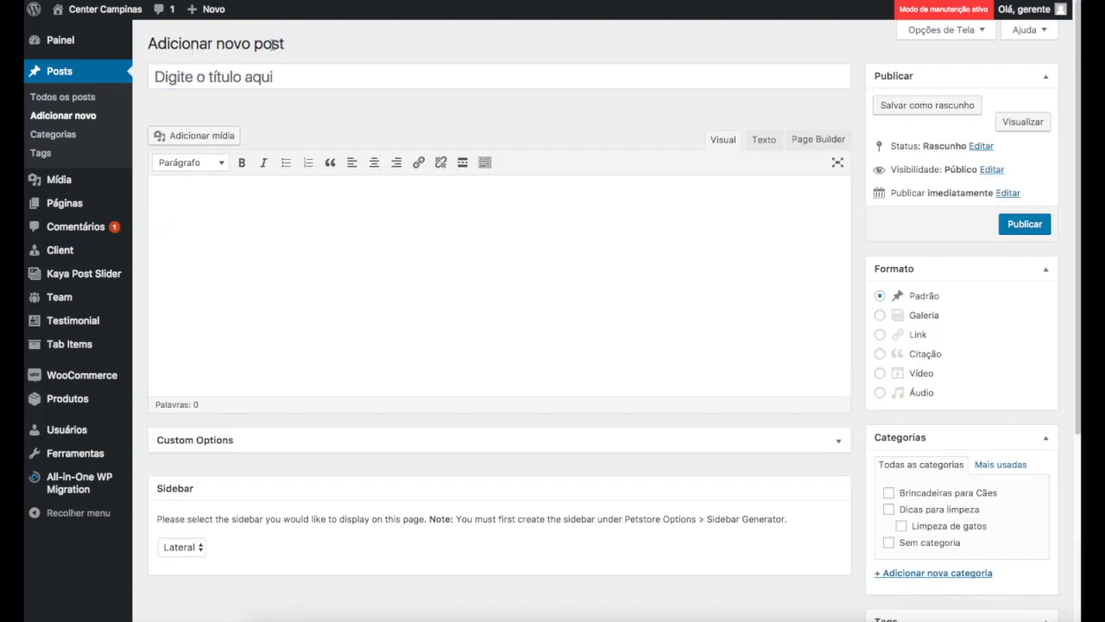
pyautogui.scroll(-3, 318, 111)
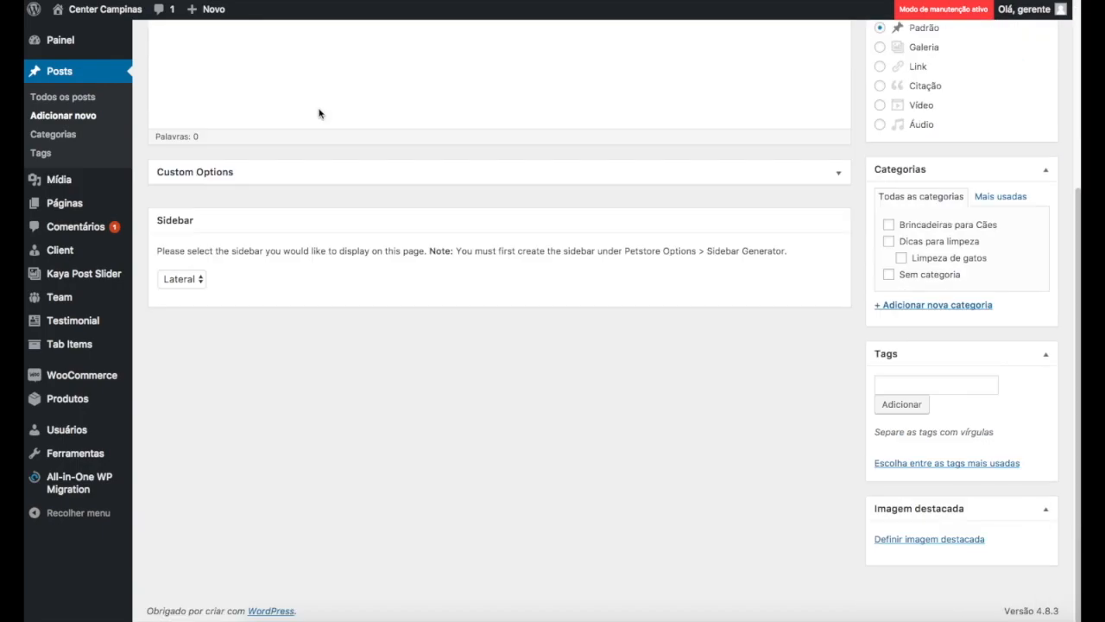
pyautogui.scroll(3, 345, 222)
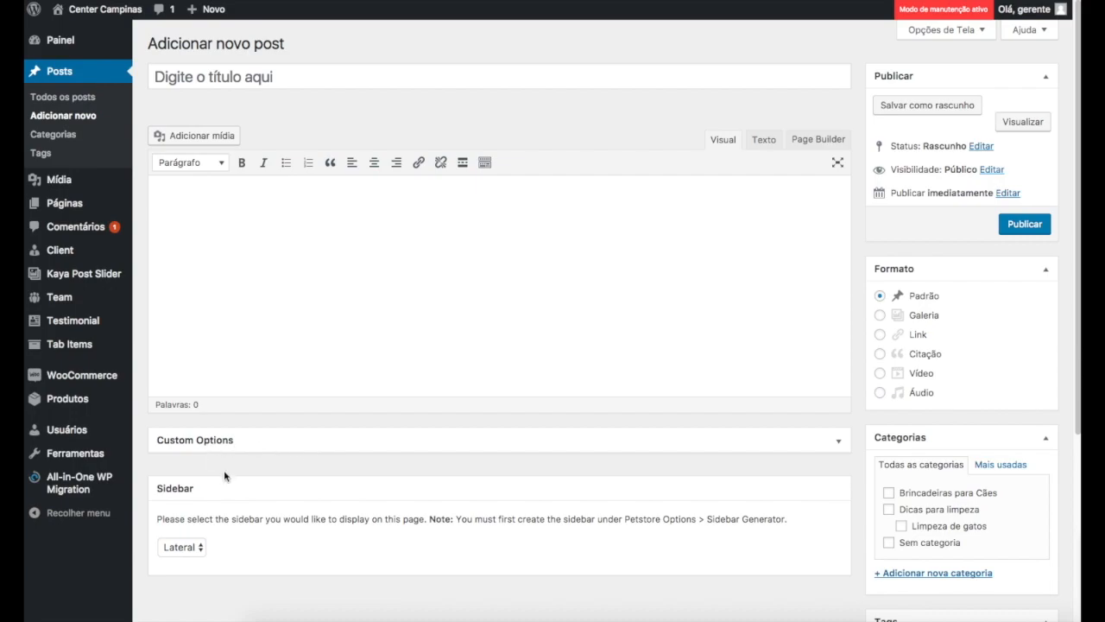
pyautogui.click(271, 446)
pyautogui.click(273, 440)
pyautogui.click(270, 494)
pyautogui.click(270, 494)
pyautogui.click(460, 321)
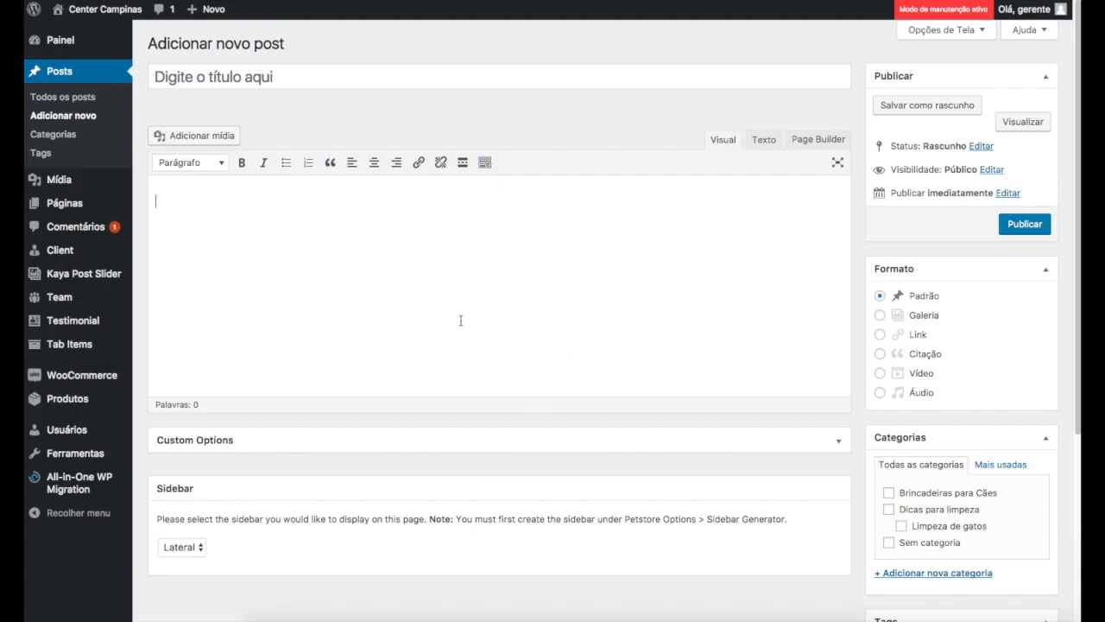
# Enter "Como limpar a caixinha de areia do meu gato" as the post title
pyautogui.click(430, 82)
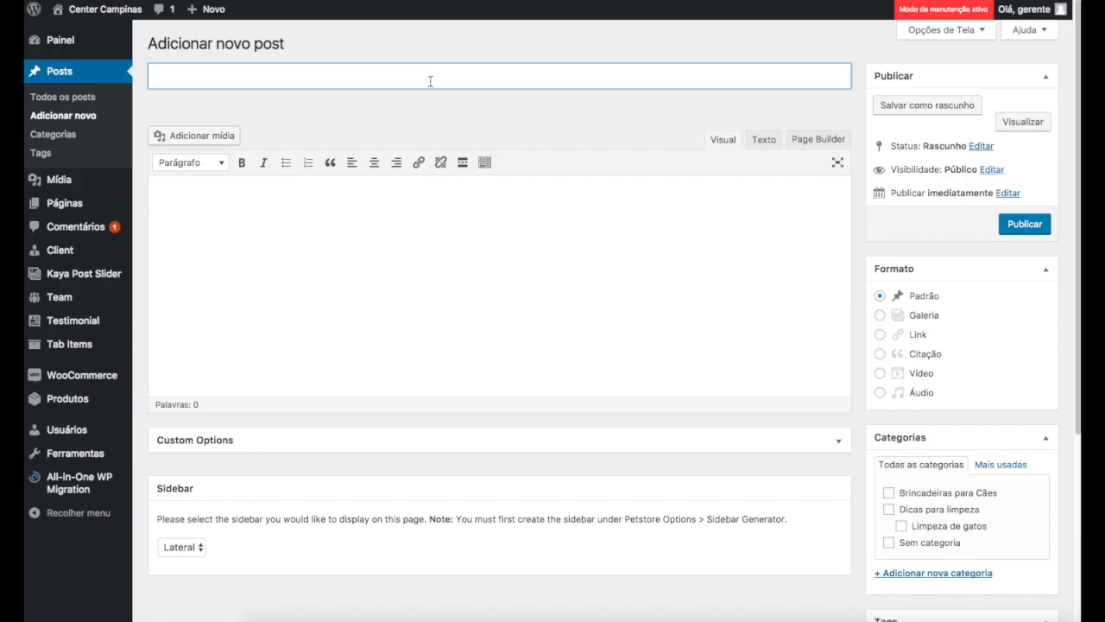
pyautogui.write('Como')
pyautogui.write('  cr')
pyautogui.press('BackSpace')
pyautogui.press('BackSpace')
pyautogui.write('limpar ')
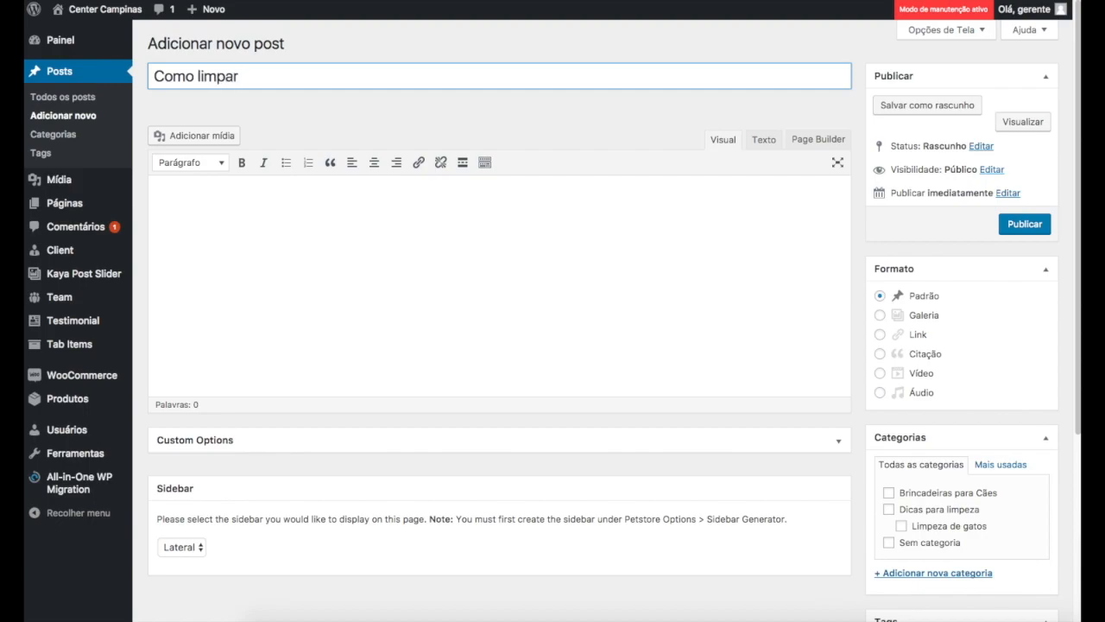
pyautogui.write('o')
pyautogui.press('BackSpace')
pyautogui.write('a caixinha de')
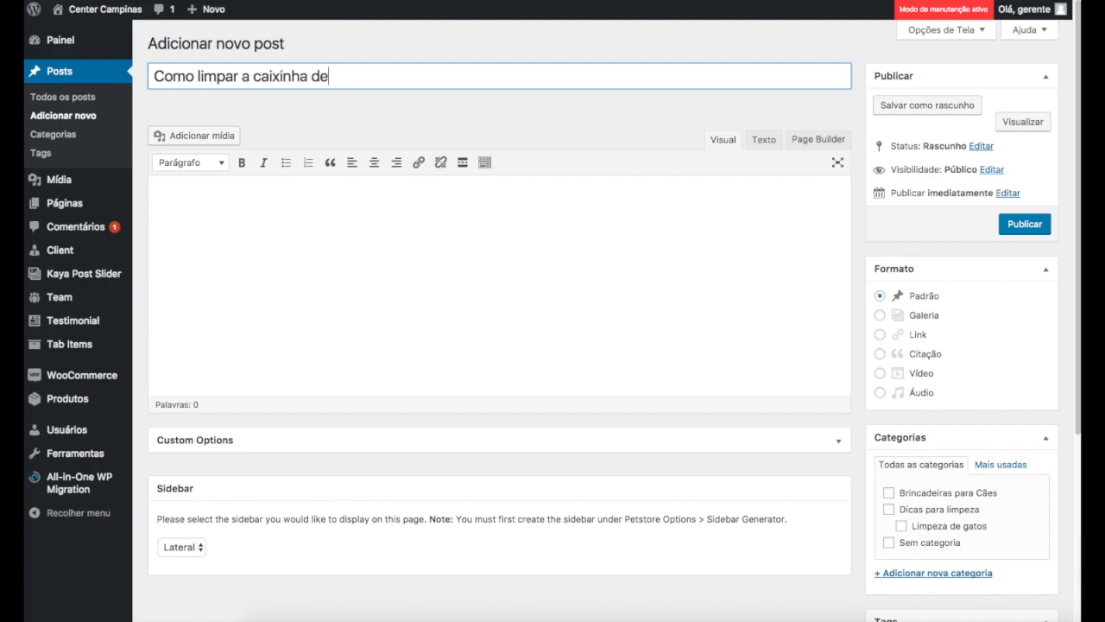
pyautogui.write(' areia do meu gato')
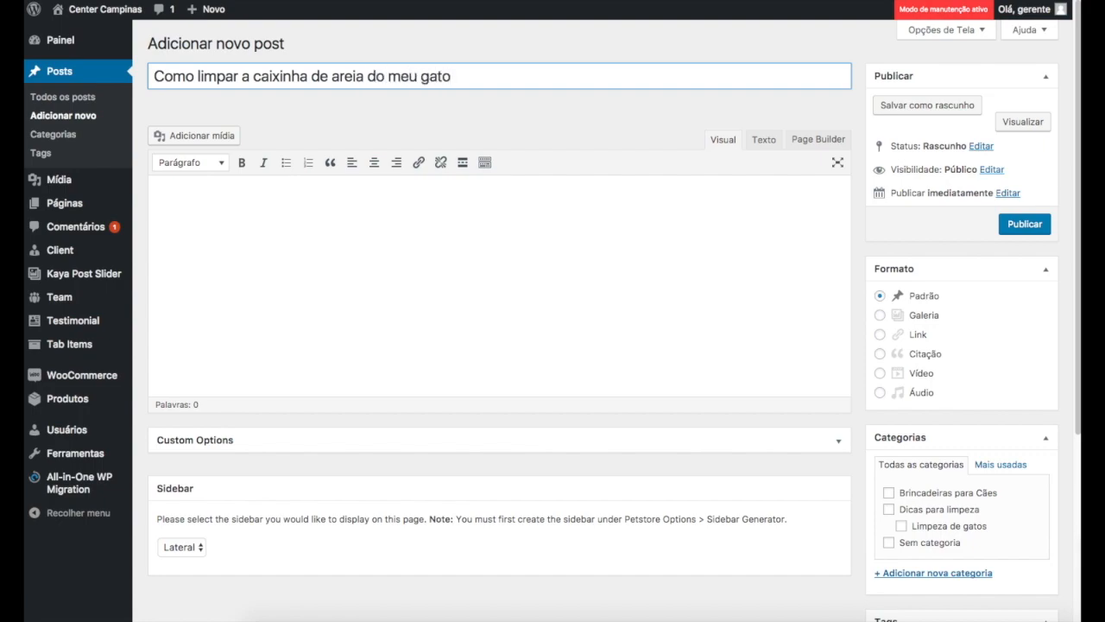
# Enter the placeholder text "dfsafdsfsda" in the post body and save the post as a draft
pyautogui.click(492, 234)
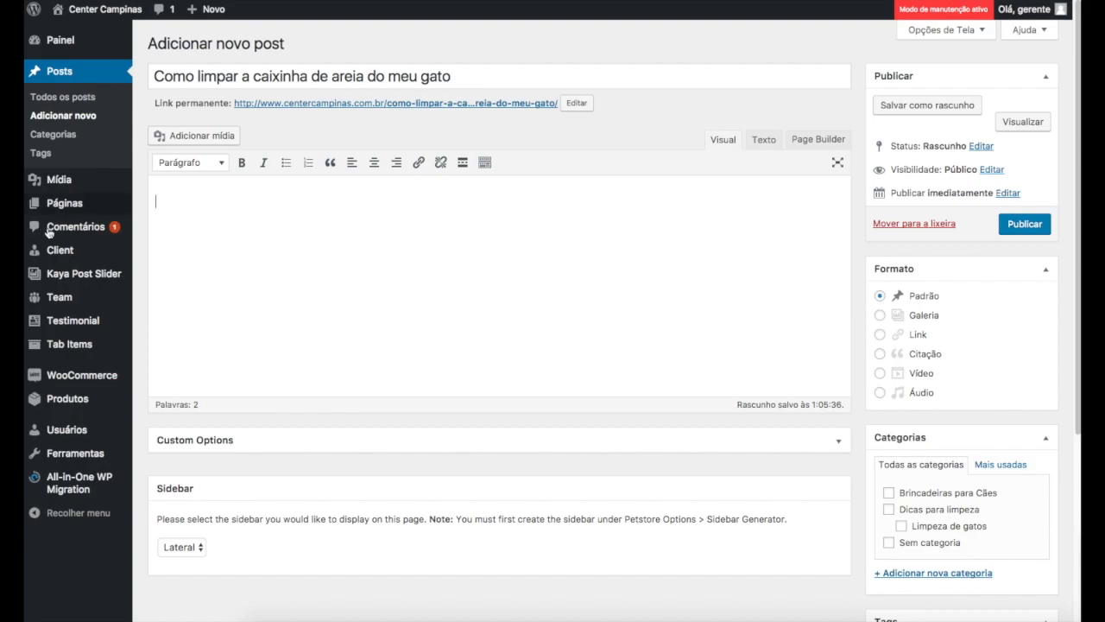
pyautogui.click(227, 252)
pyautogui.write('dfsafdsfsda')
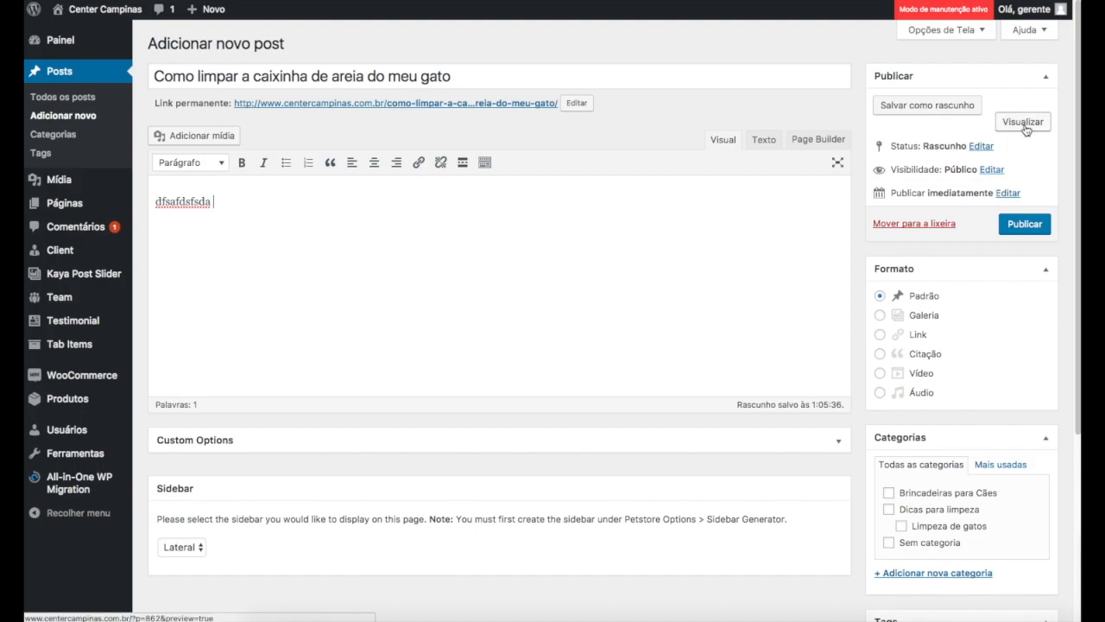
pyautogui.click(924, 103)
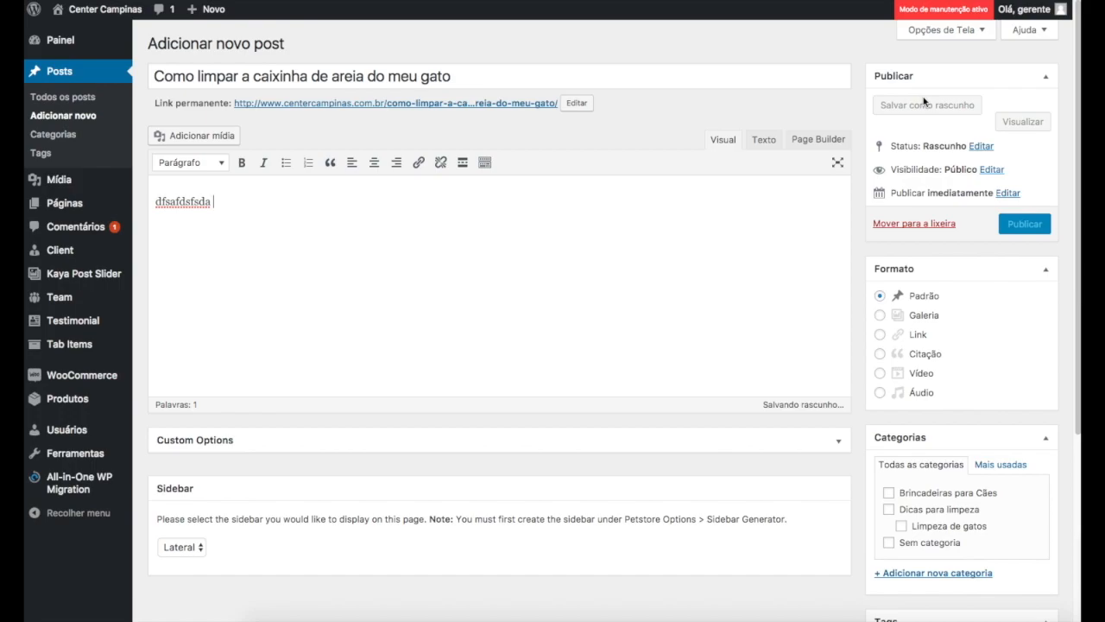
# Review the status options available for the post in the publishing settings, keeping "Rascunho"
pyautogui.click(979, 147)
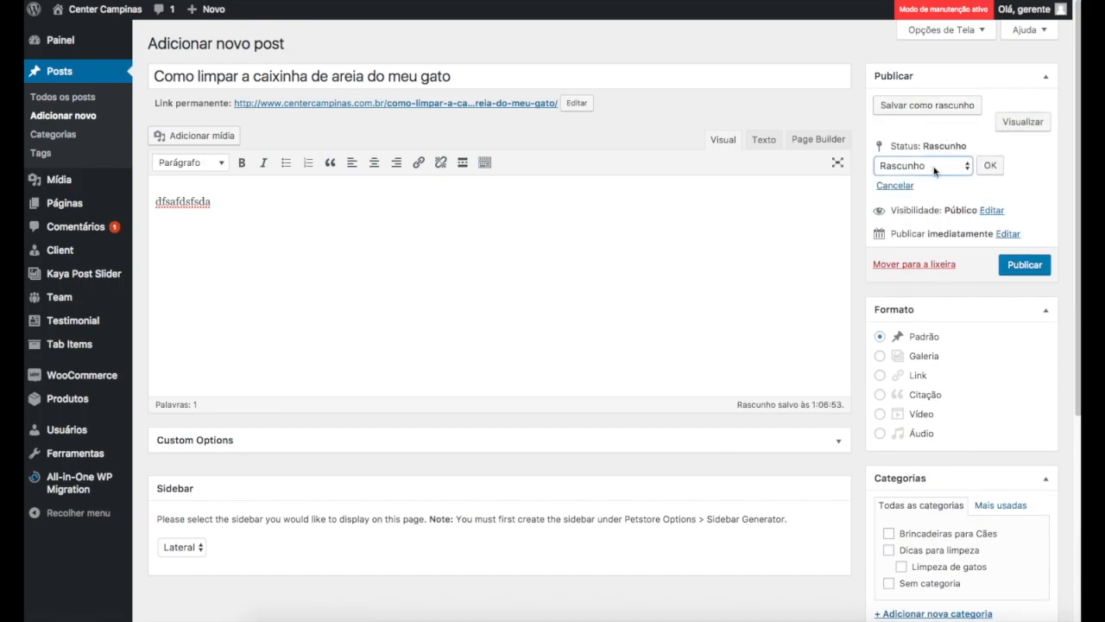
pyautogui.click(944, 169)
pyautogui.click(944, 168)
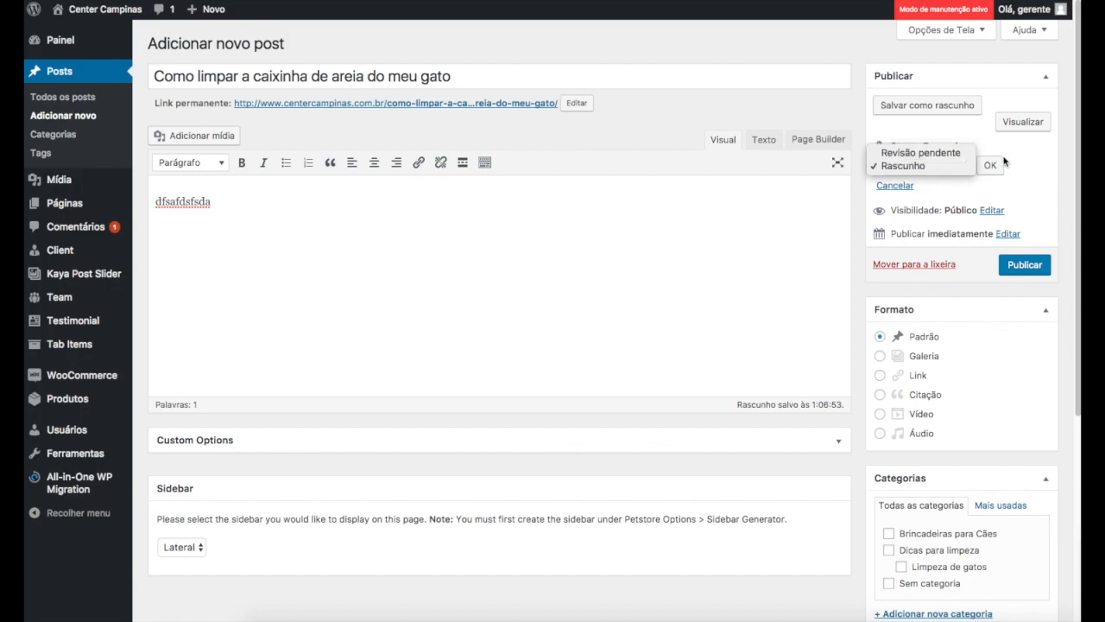
pyautogui.click(942, 170)
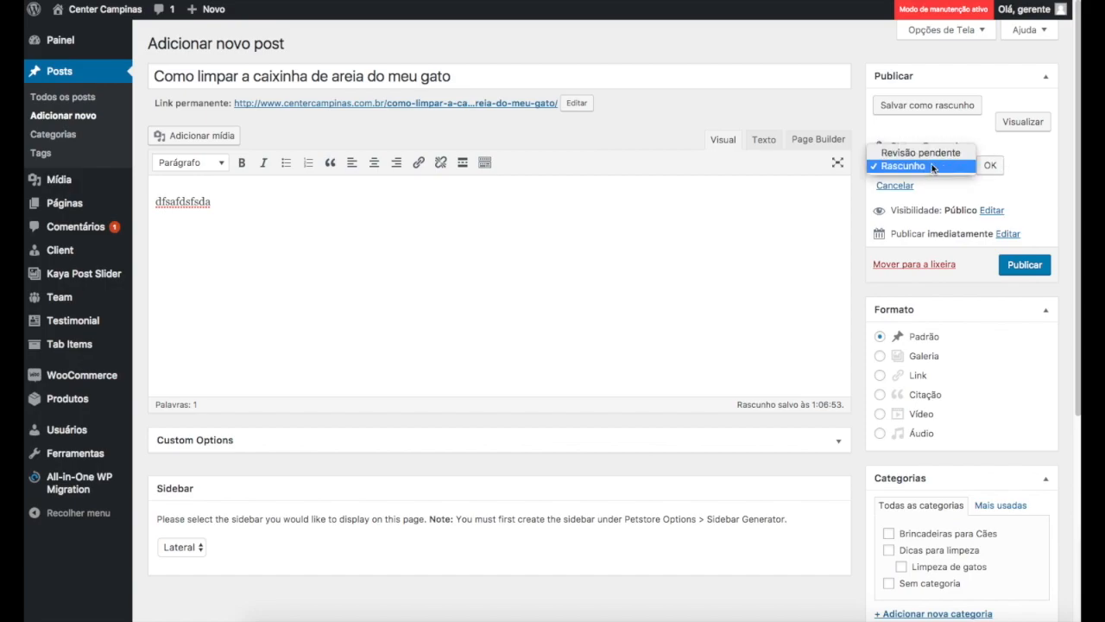
pyautogui.click(1006, 164)
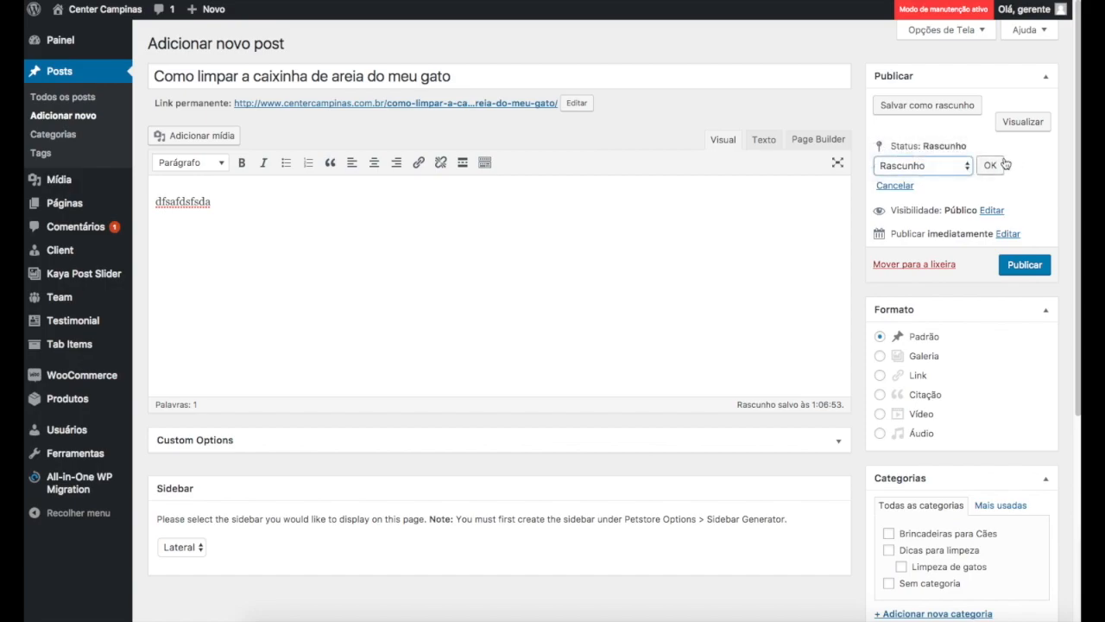
pyautogui.click(960, 169)
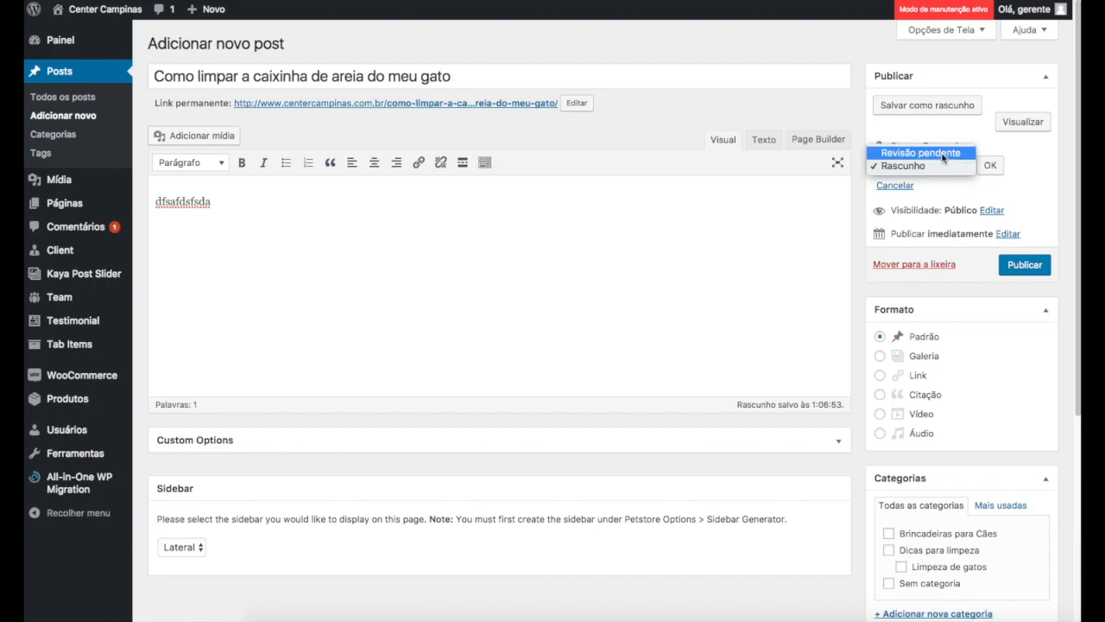
pyautogui.click(936, 168)
pyautogui.click(938, 171)
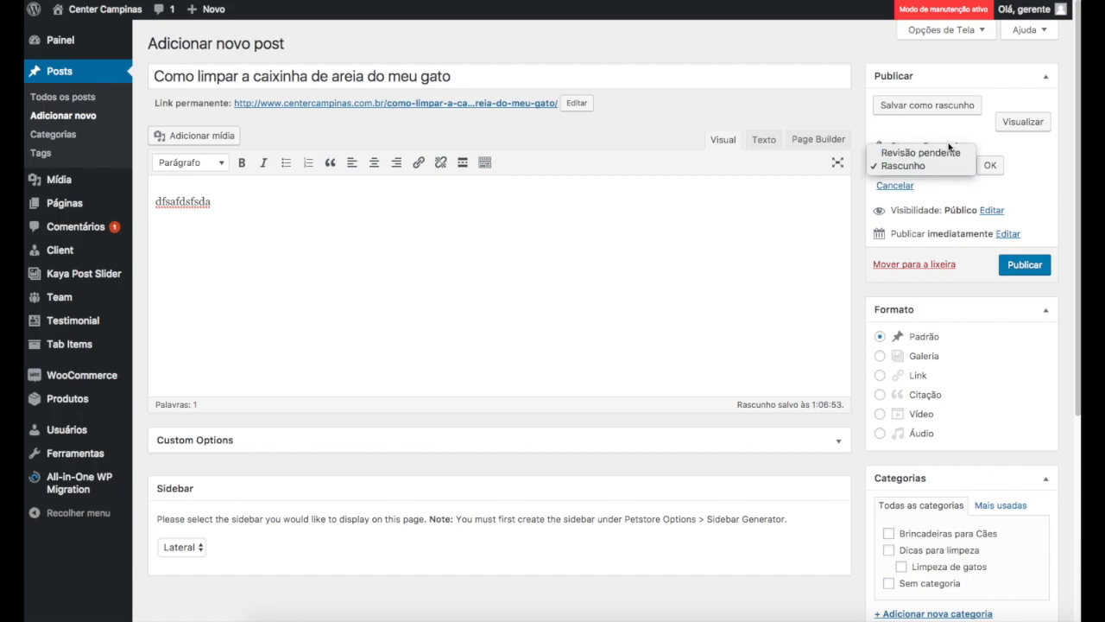
pyautogui.click(949, 131)
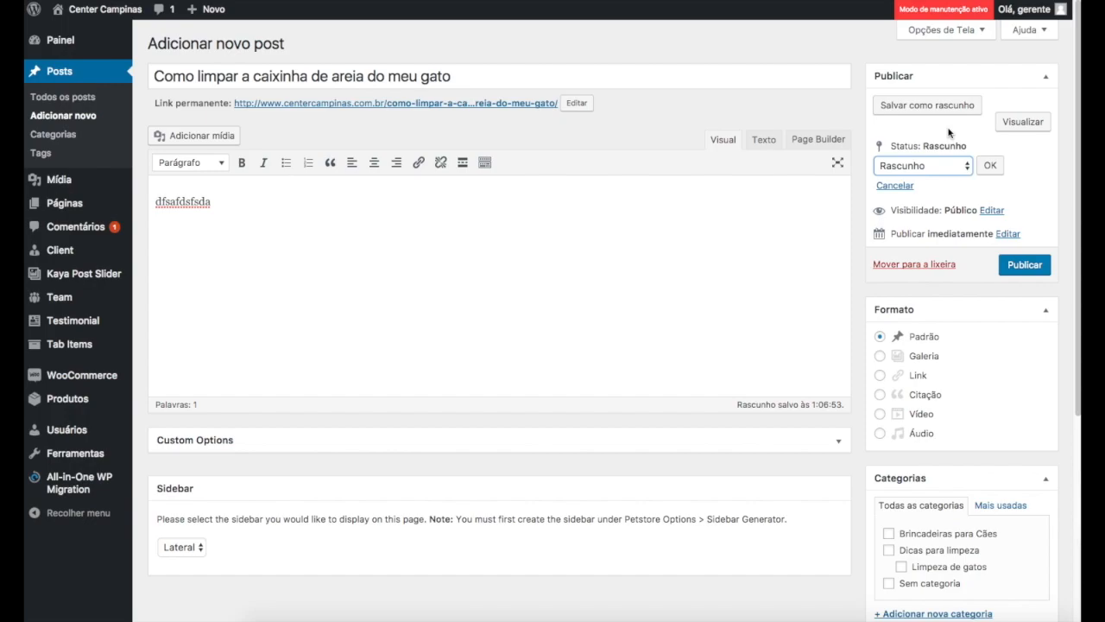
pyautogui.click(585, 259)
pyautogui.click(922, 167)
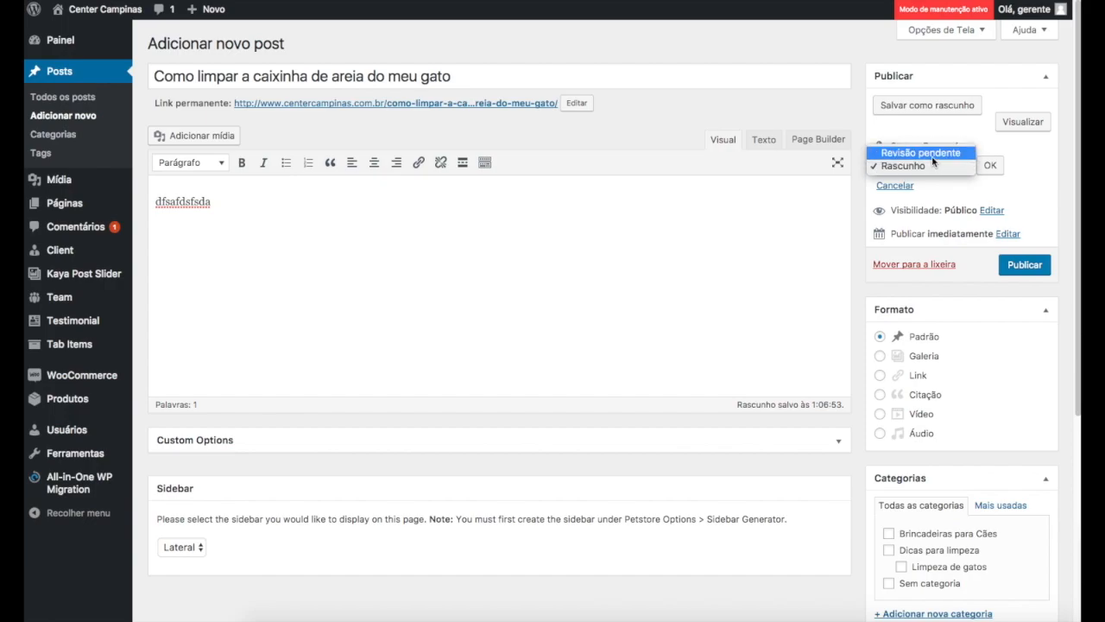
pyautogui.click(791, 112)
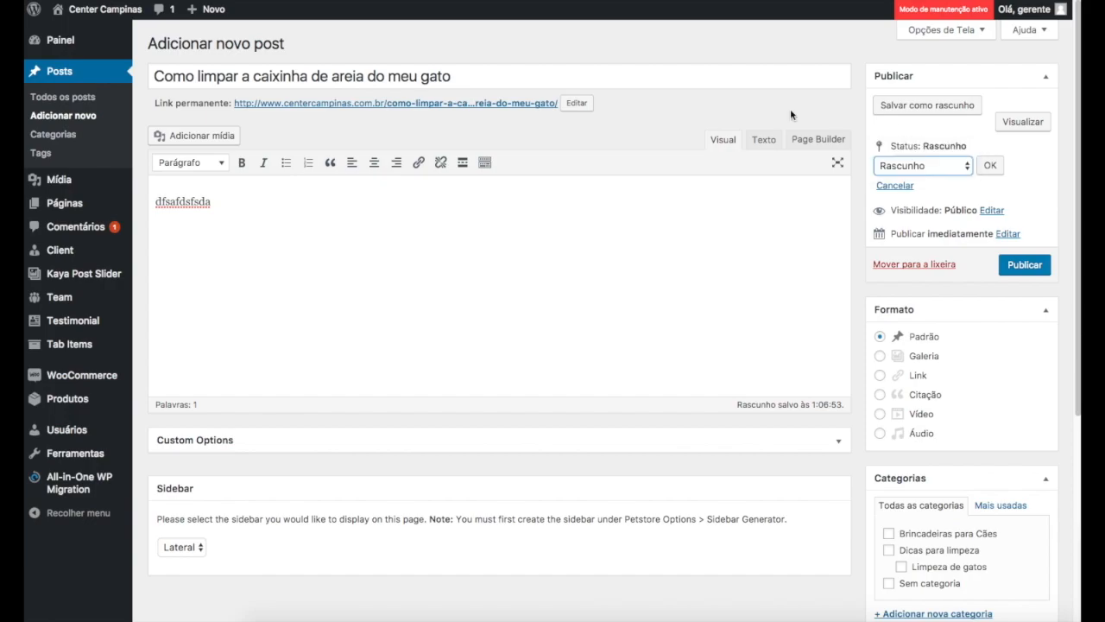
# Choose the "Revisão pendente" status and cancel it, and review the post's visibility options without changing them
pyautogui.click(890, 169)
pyautogui.click(897, 170)
pyautogui.click(896, 170)
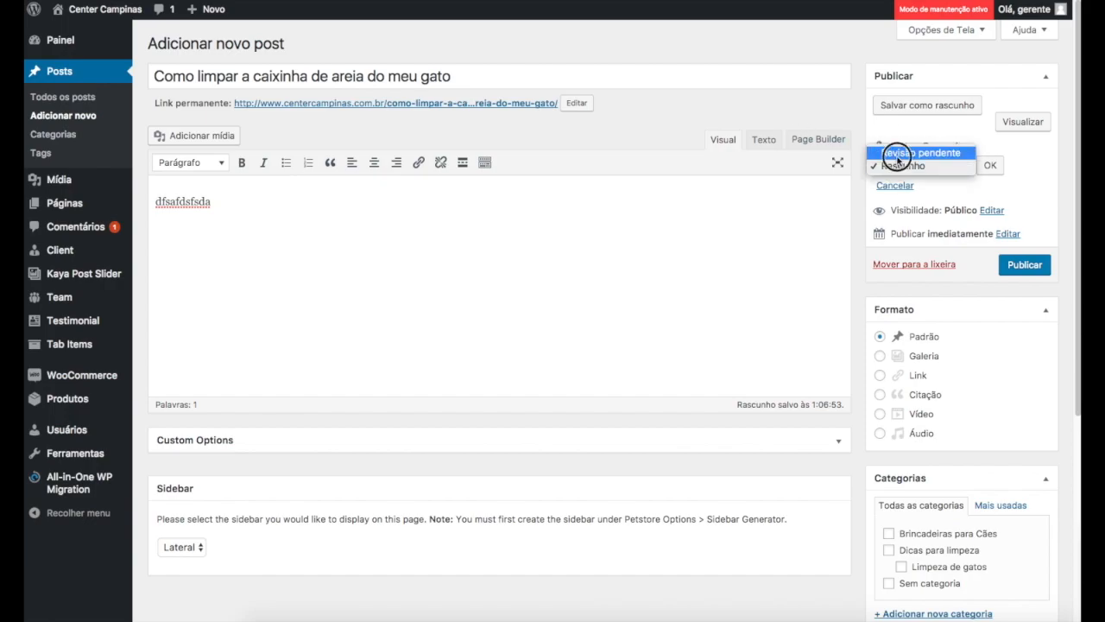
pyautogui.click(903, 148)
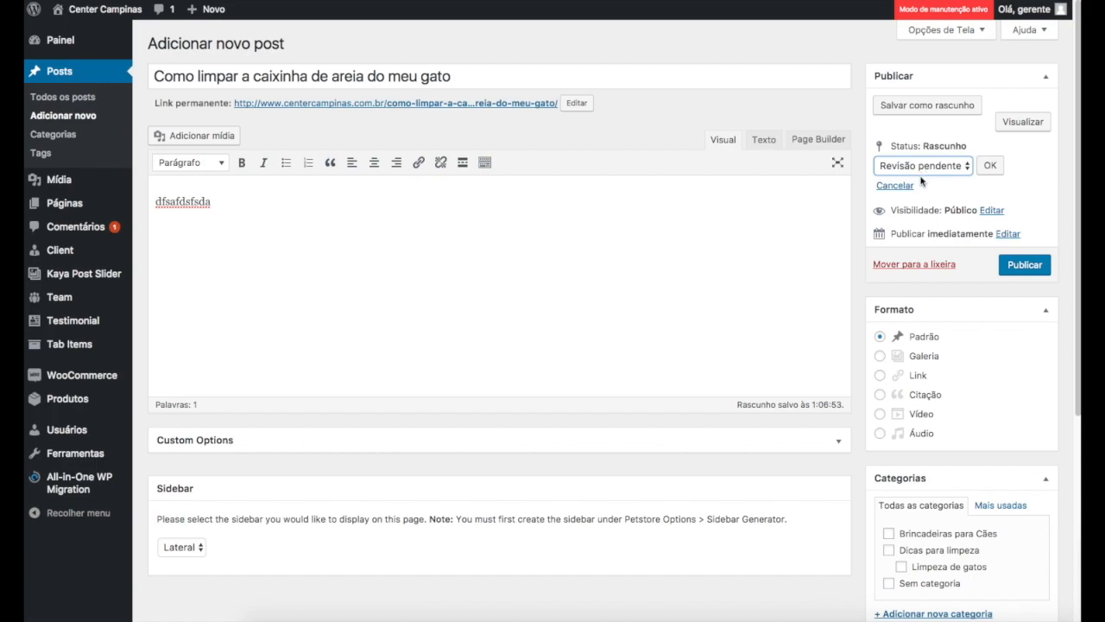
pyautogui.click(895, 185)
pyautogui.click(990, 170)
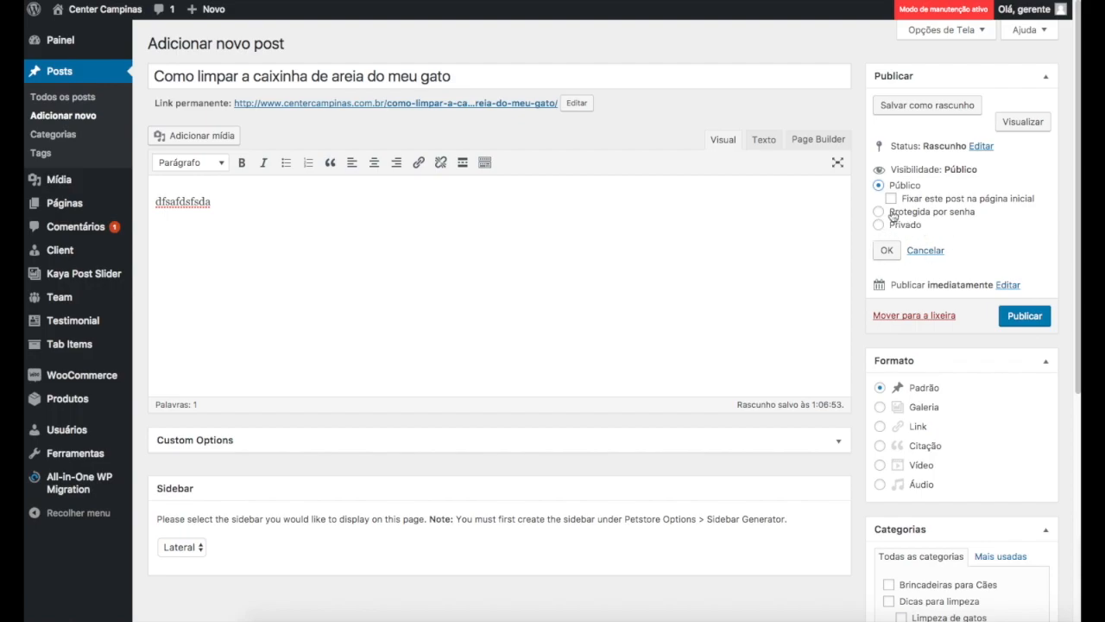
pyautogui.click(924, 250)
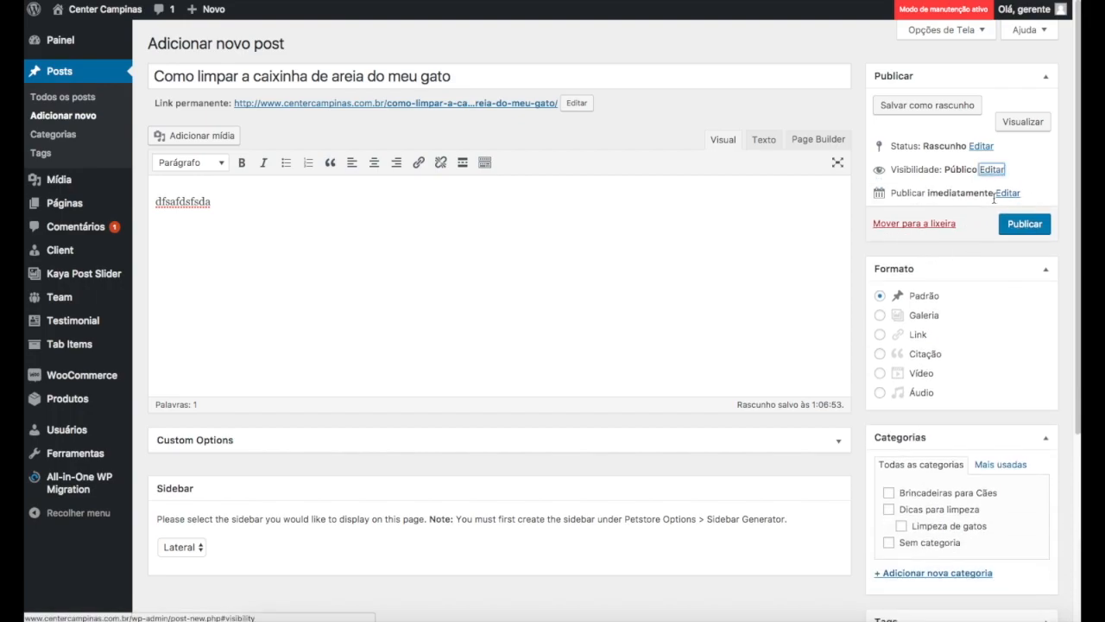
# Schedule the post's publication for 26 December 2017 at 01h04
pyautogui.moveTo(906, 194); pyautogui.dragTo(954, 193)
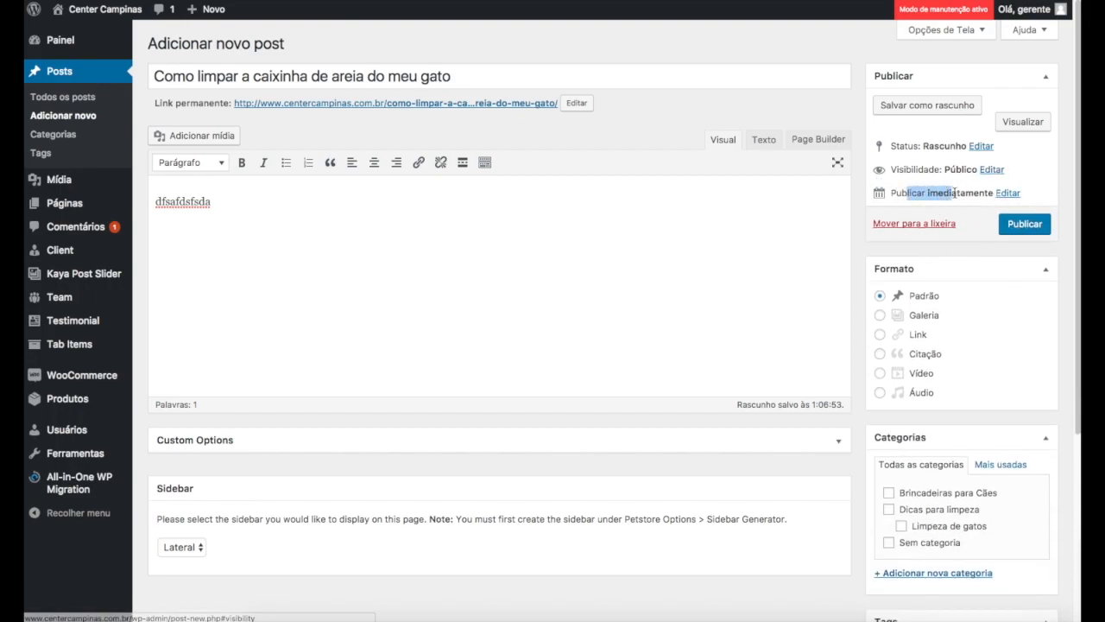
pyautogui.click(1004, 193)
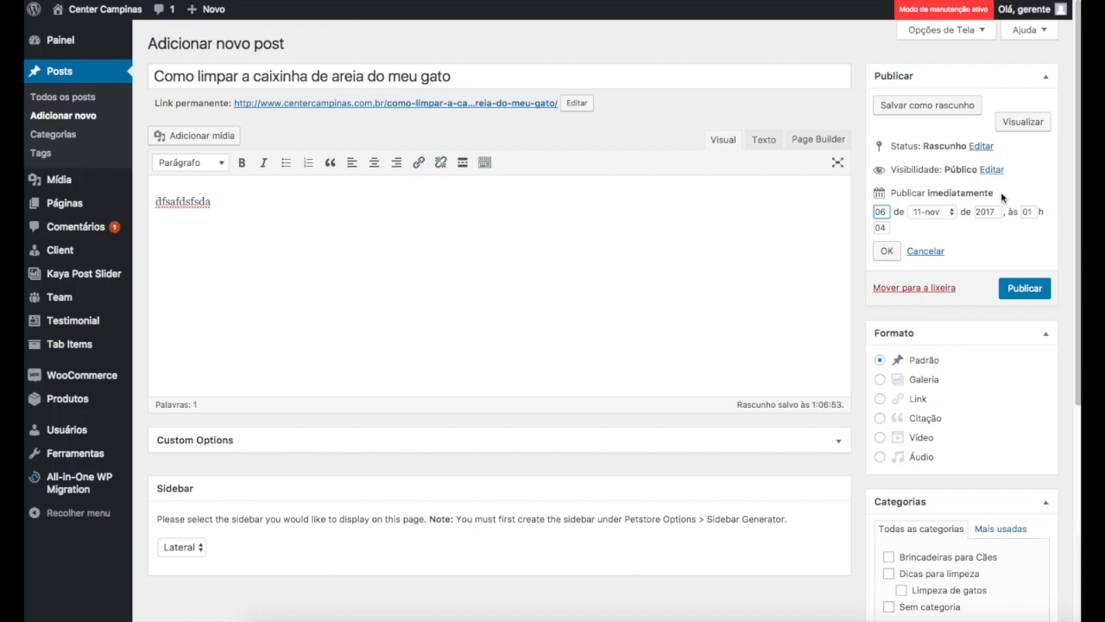
pyautogui.click(664, 245)
pyautogui.click(927, 214)
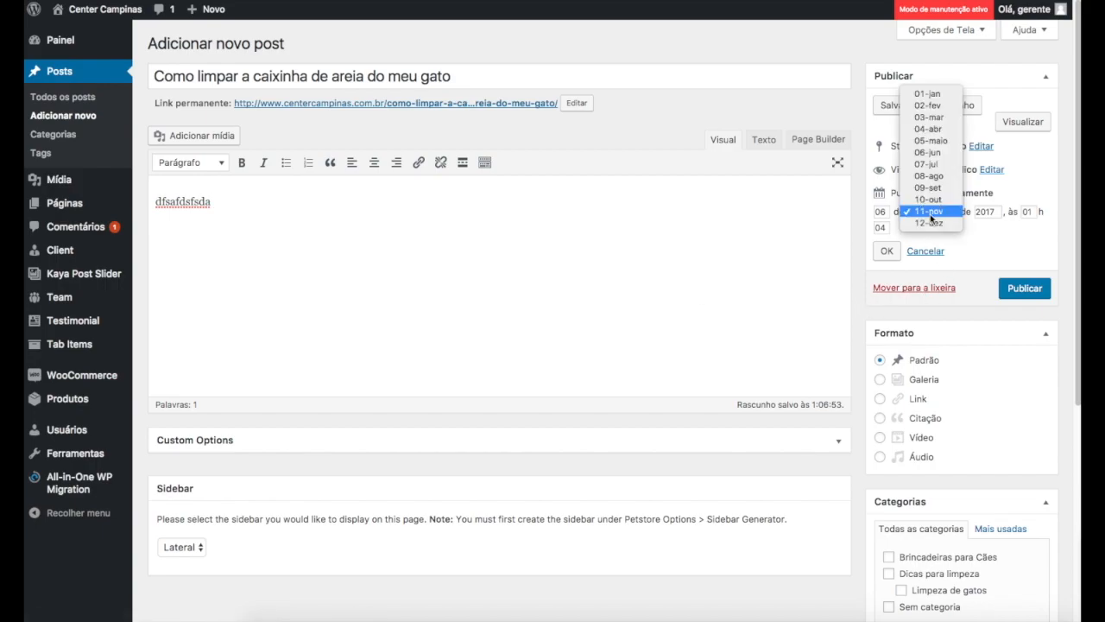
pyautogui.click(934, 229)
pyautogui.moveTo(884, 212); pyautogui.dragTo(866, 214)
pyautogui.write('26')
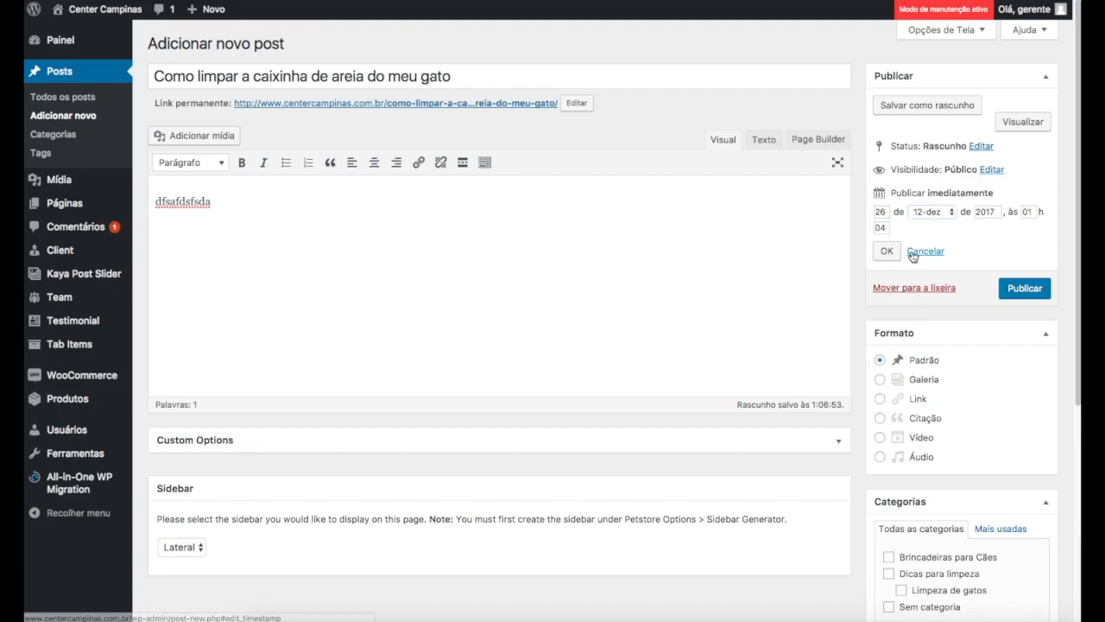
pyautogui.click(887, 251)
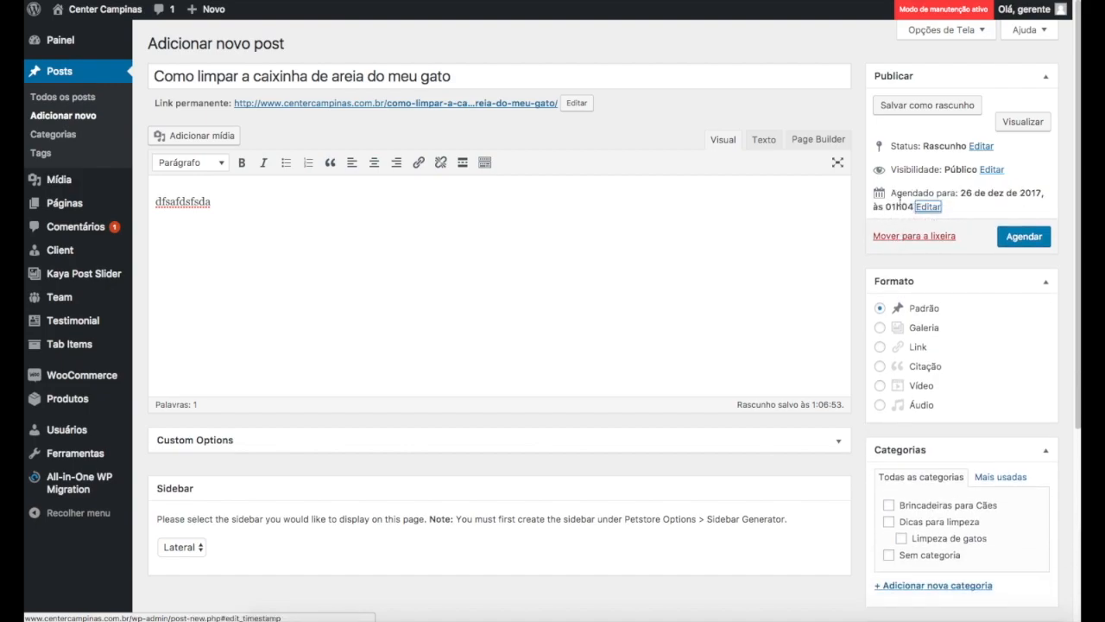
pyautogui.moveTo(895, 192); pyautogui.dragTo(1013, 192)
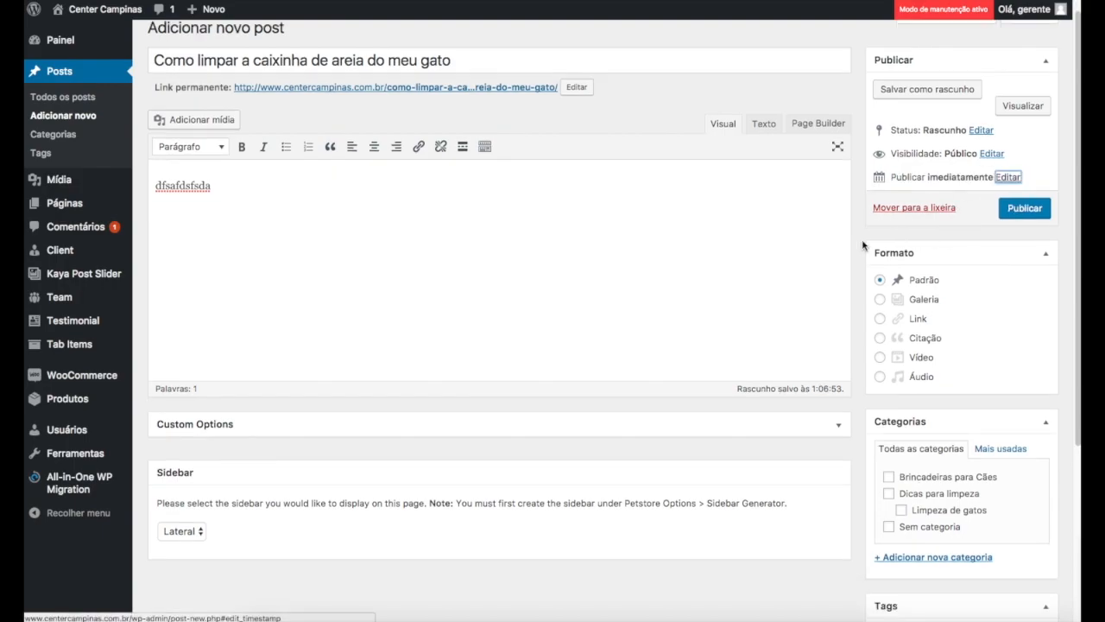
# Compare the Padrão, Galeria, Link and Citação post formats and leave the post set to Galeria
pyautogui.click(880, 299)
pyautogui.click(880, 318)
pyautogui.click(880, 300)
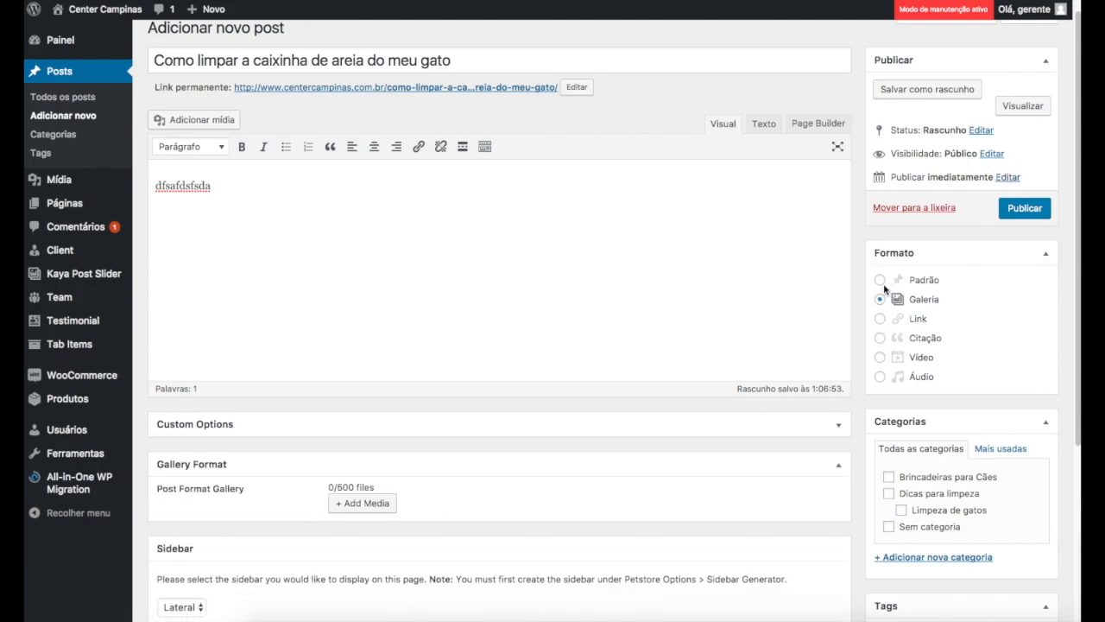
pyautogui.click(879, 280)
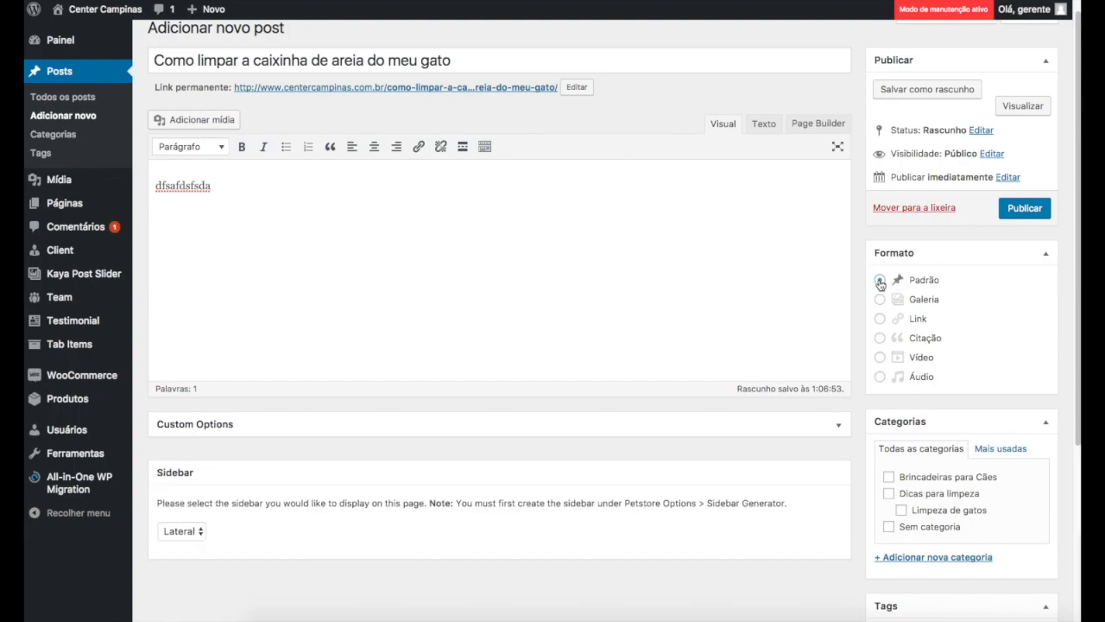
pyautogui.click(879, 298)
pyautogui.click(880, 320)
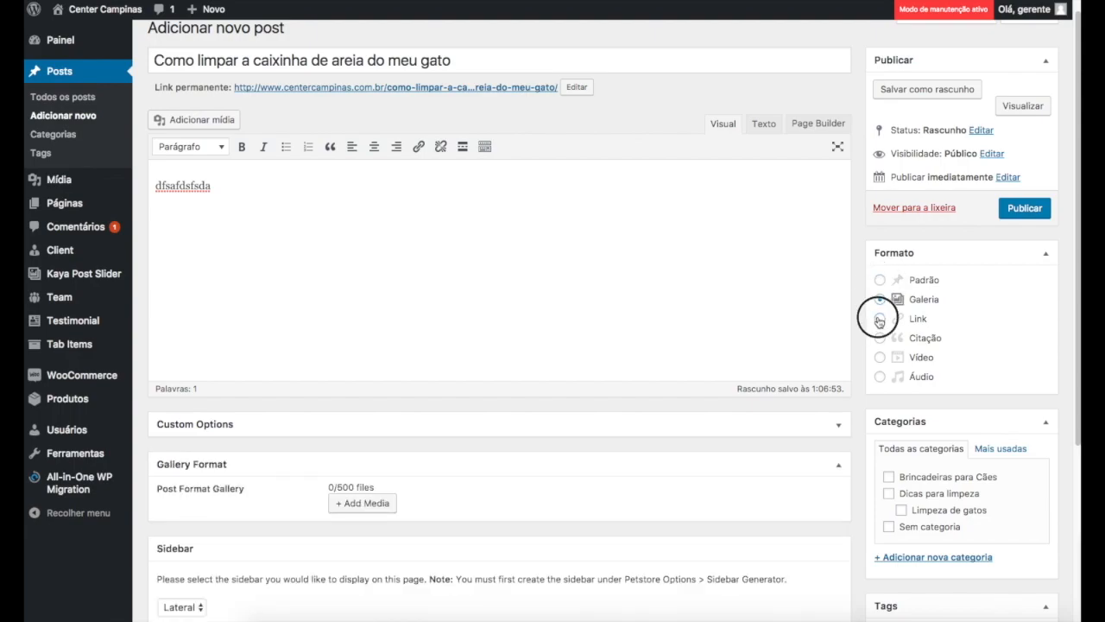
pyautogui.click(880, 338)
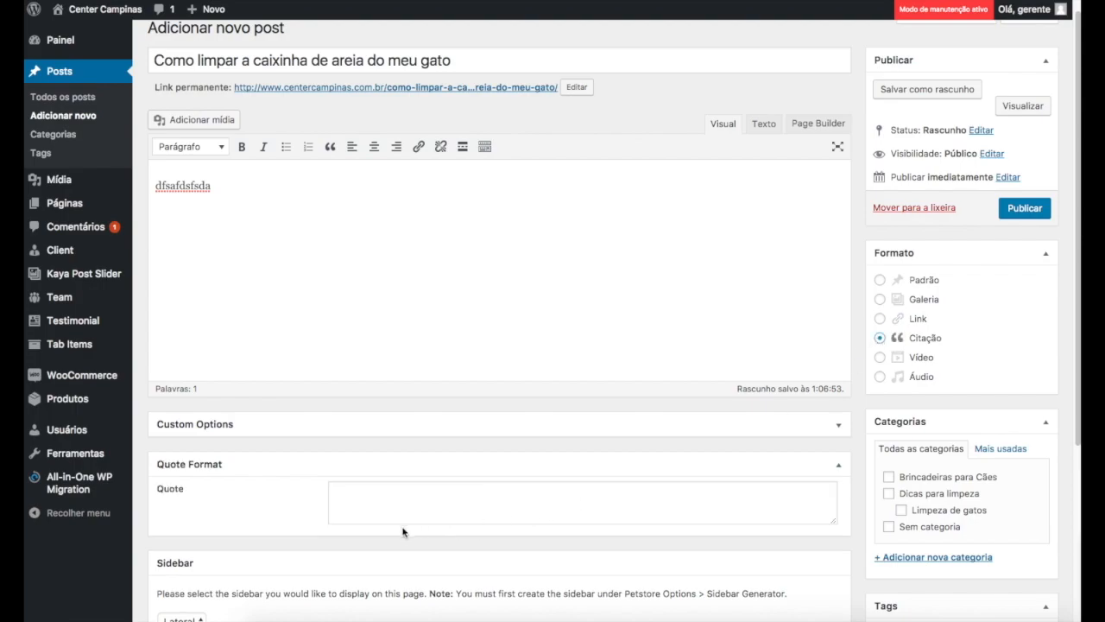
pyautogui.click(880, 299)
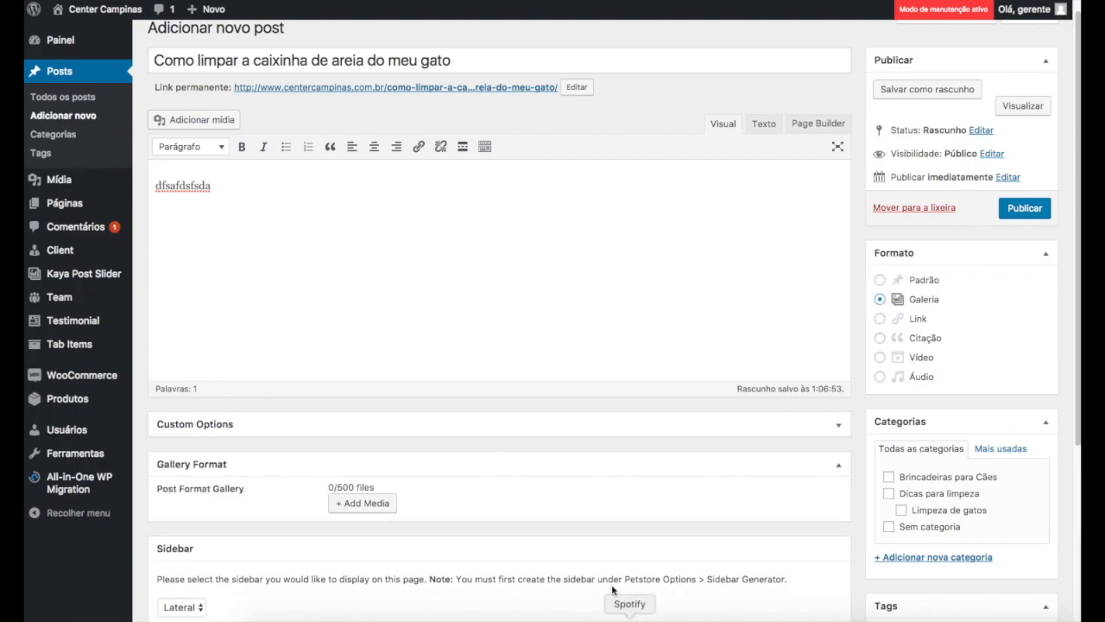
# Compare the fields offered by the Padrão, Galeria, Link, Citação, Vídeo and Áudio post formats
pyautogui.click(880, 280)
pyautogui.click(880, 298)
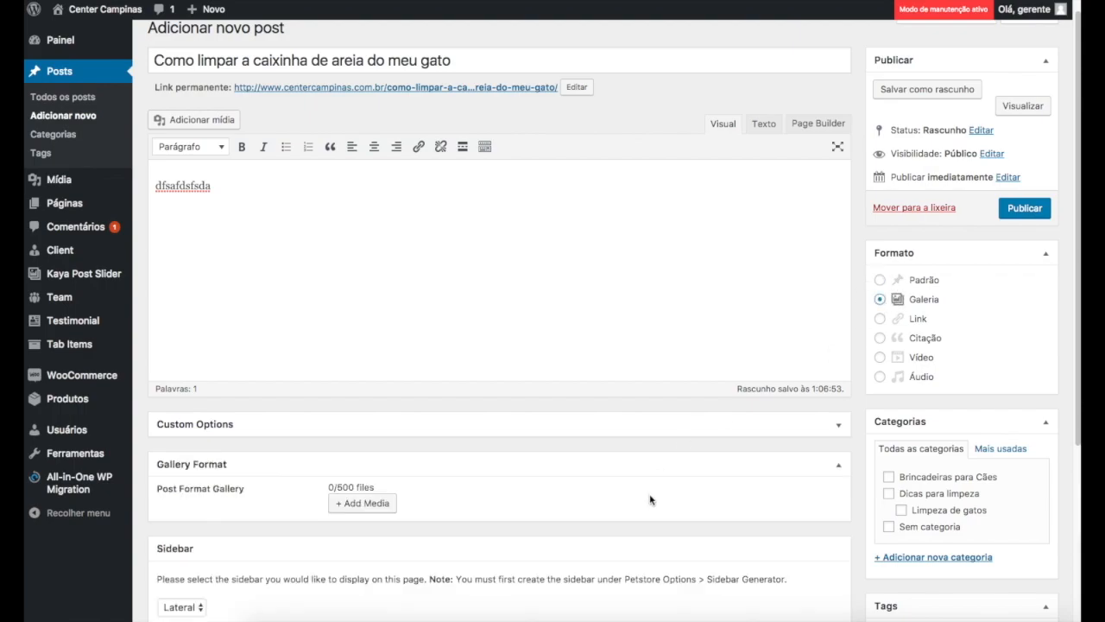
pyautogui.click(880, 318)
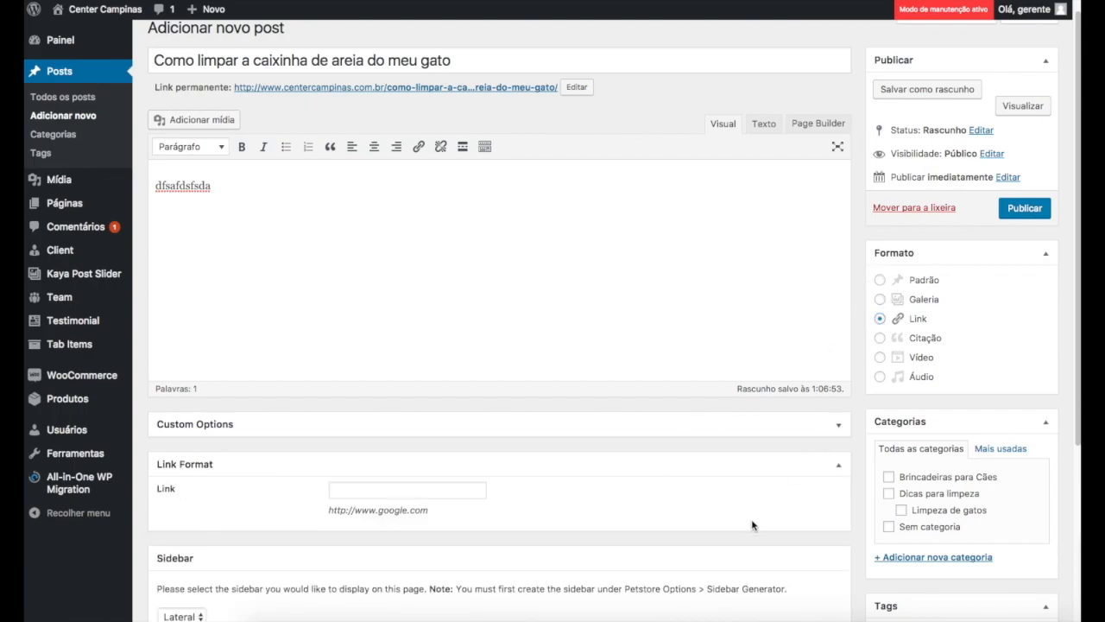
pyautogui.click(880, 338)
pyautogui.click(697, 511)
pyautogui.click(880, 357)
pyautogui.click(759, 506)
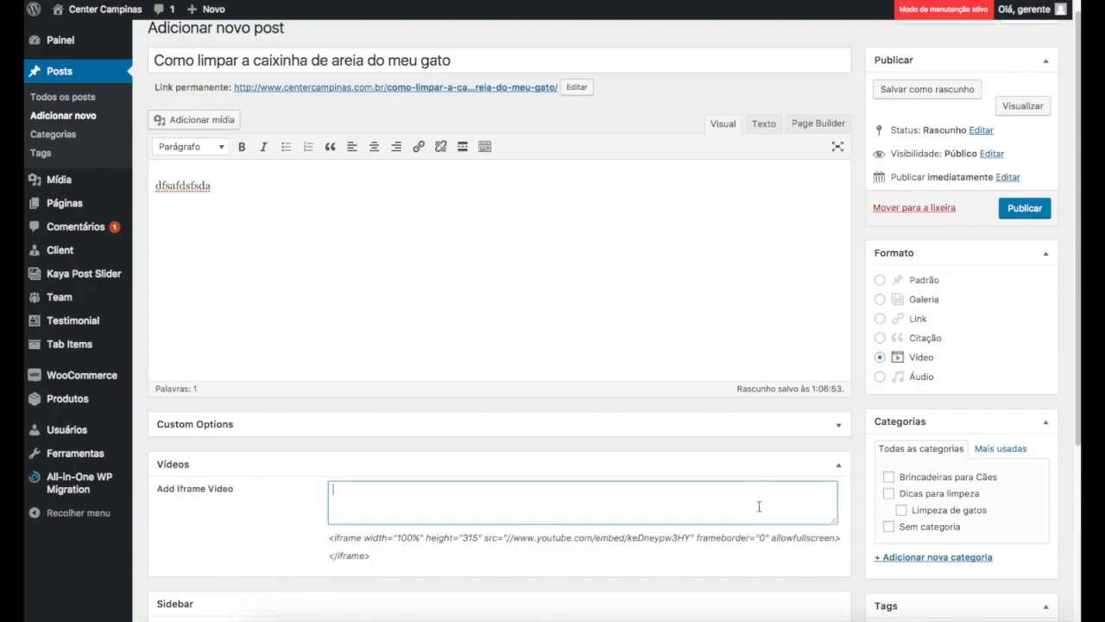
pyautogui.click(880, 376)
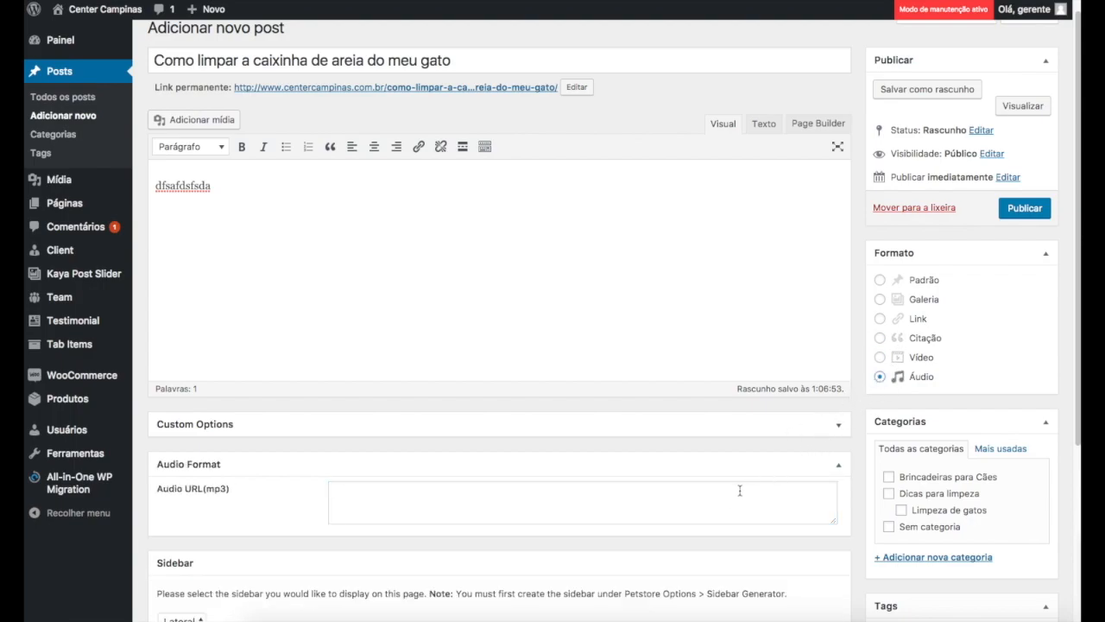
pyautogui.click(921, 247)
# Try the Padrão format again and set the post's format to Citação
pyautogui.click(880, 283)
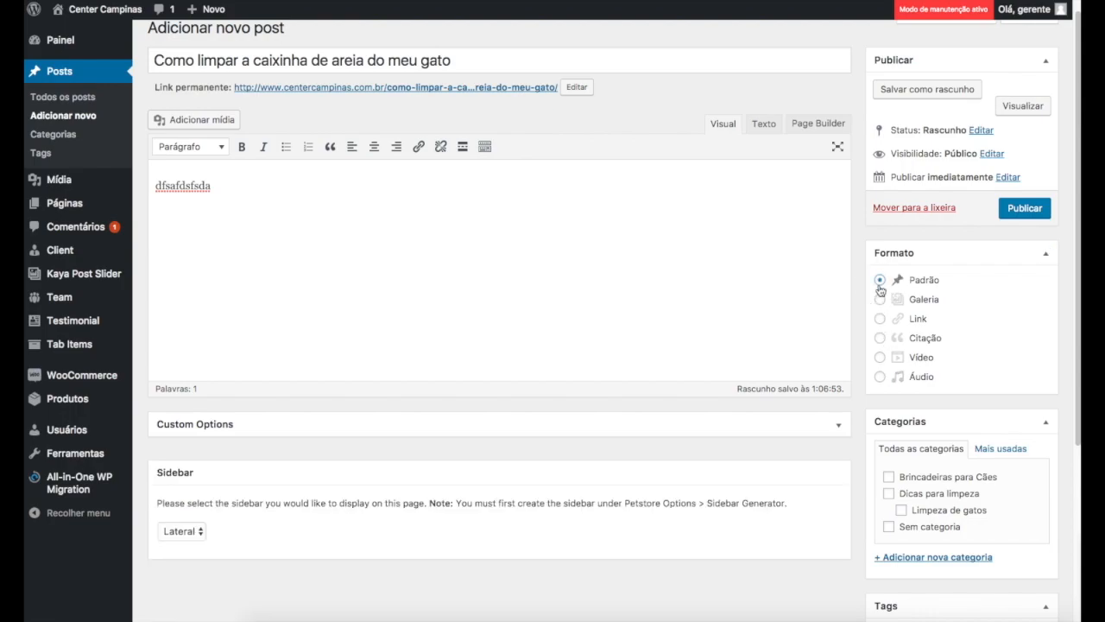
pyautogui.click(880, 337)
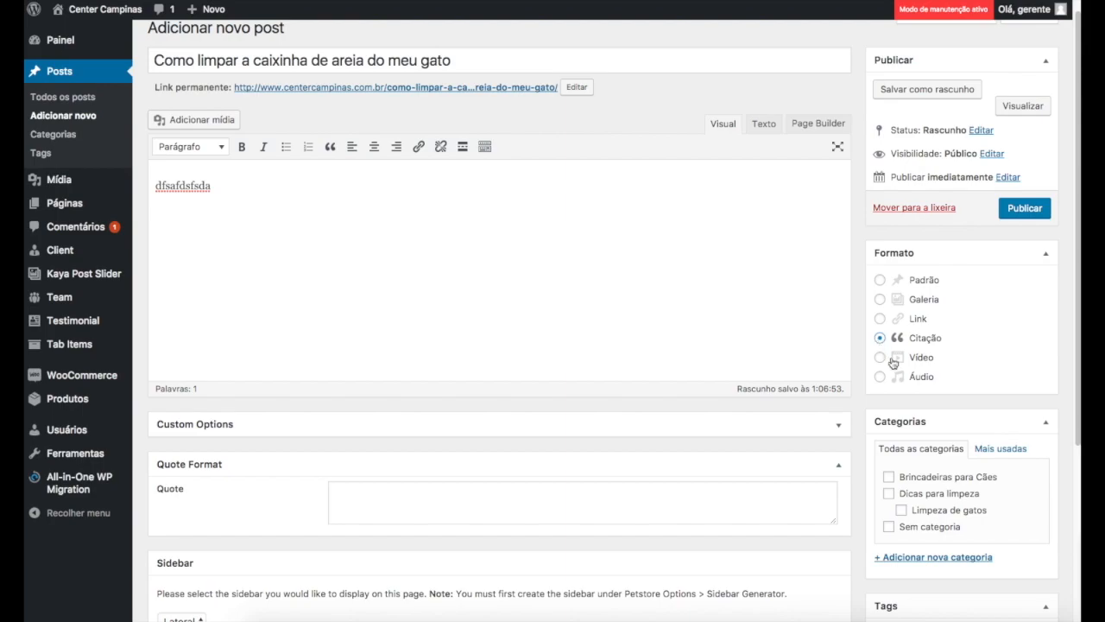
pyautogui.scroll(-2, 893, 362)
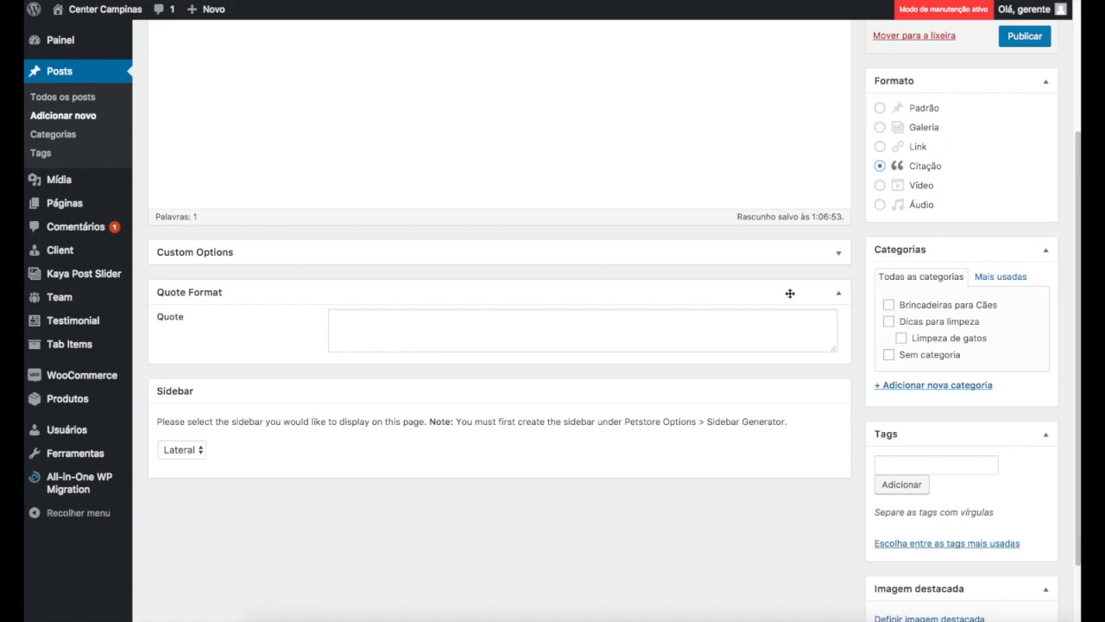
pyautogui.scroll(3, 789, 293)
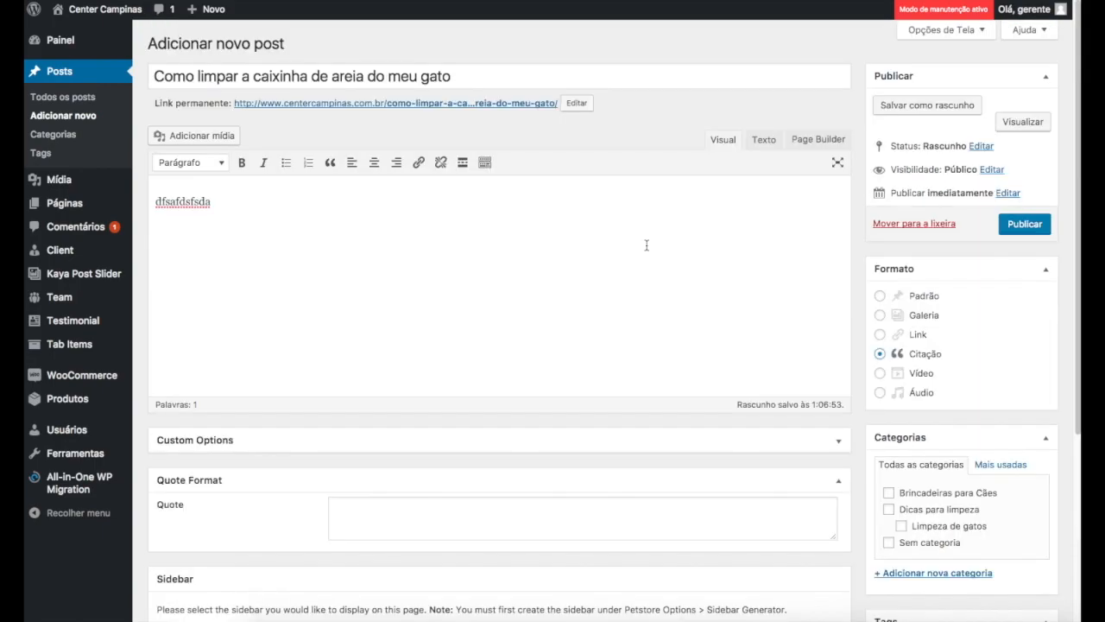
pyautogui.tripleClick(508, 76)
pyautogui.click(880, 336)
# Assign the post to the Limpeza de gatos subcategory and its parent category Dicas para limpeza
pyautogui.scroll(-3, 881, 346)
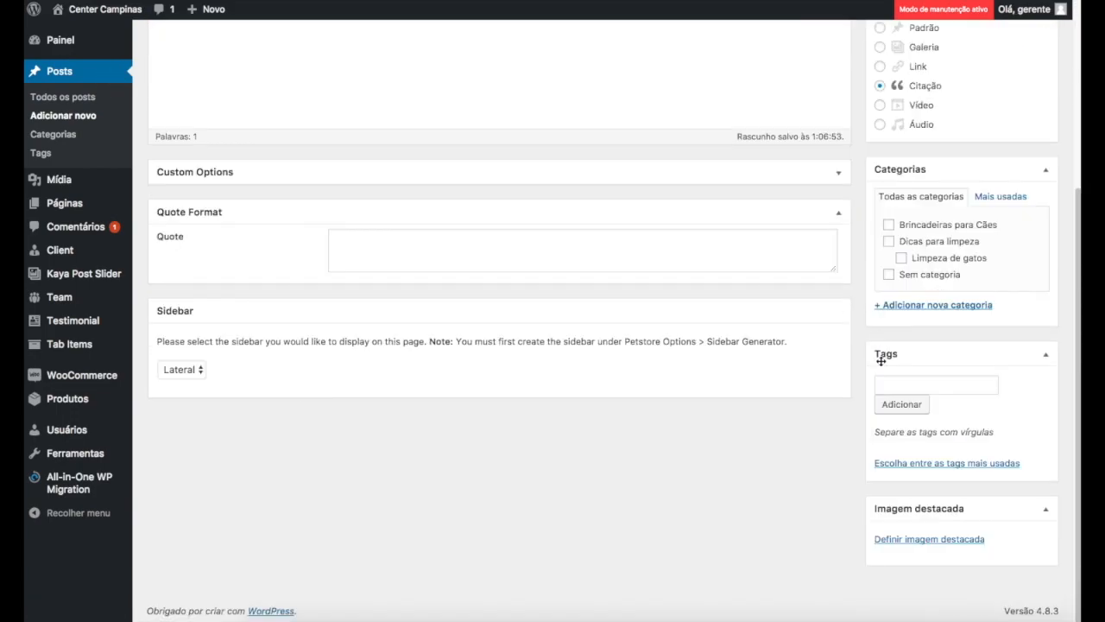
pyautogui.click(901, 259)
pyautogui.click(889, 241)
# Add the tags Gato and Limpeza to the post together, separated by a comma
pyautogui.click(906, 380)
pyautogui.write('G')
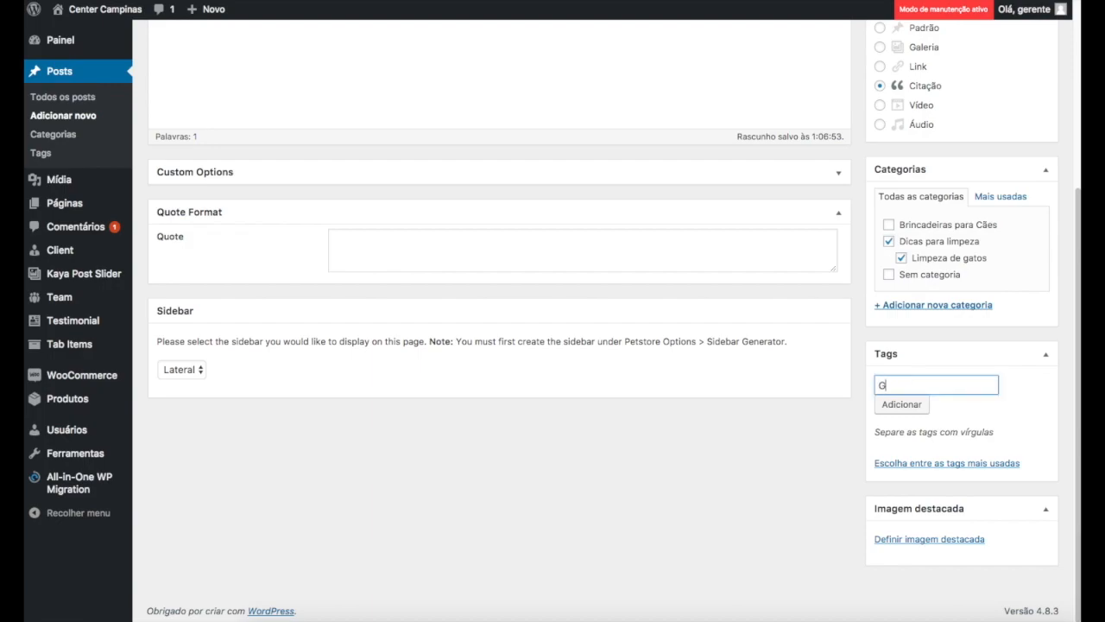
pyautogui.write('ato, Limpeza')
pyautogui.click(903, 405)
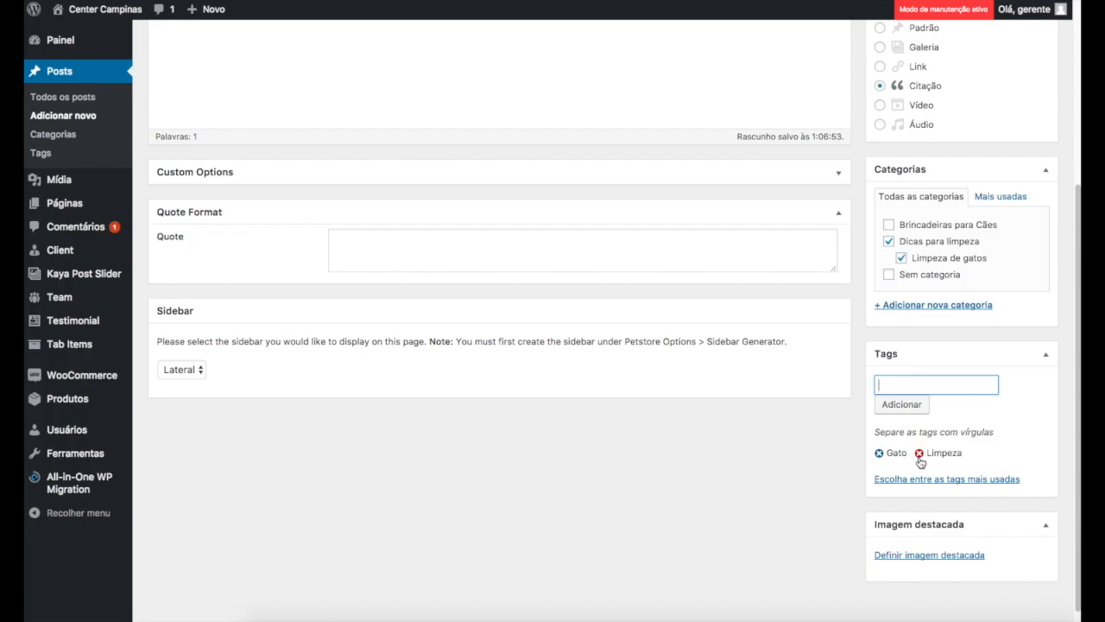
# Add a trial tag named "deletar" to the post and remove it again
pyautogui.write('deletar')
pyautogui.click(901, 404)
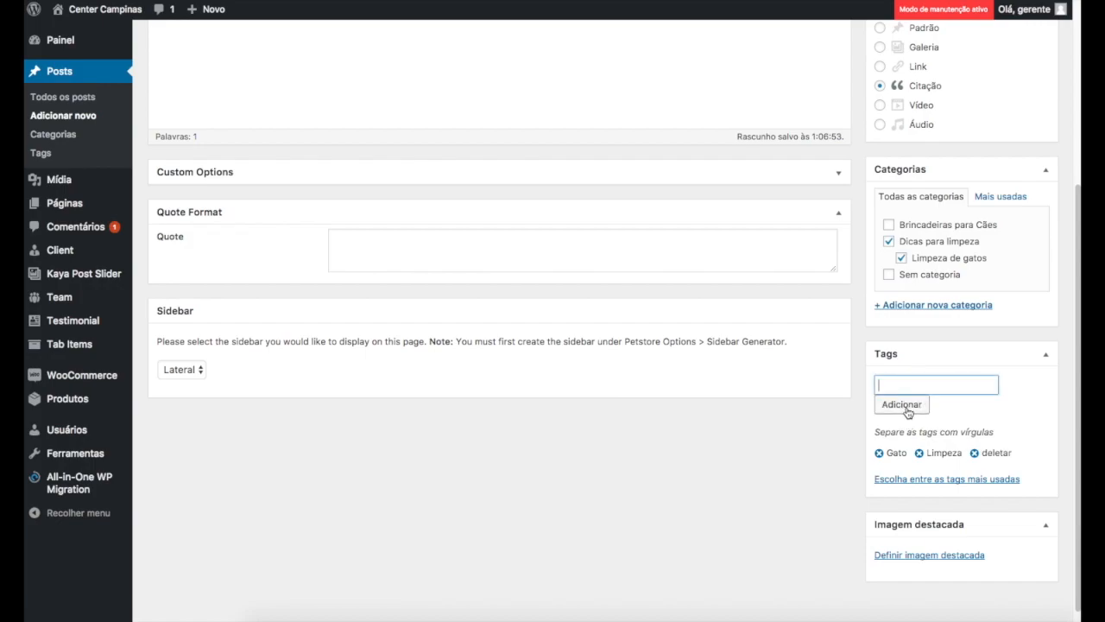
pyautogui.click(975, 453)
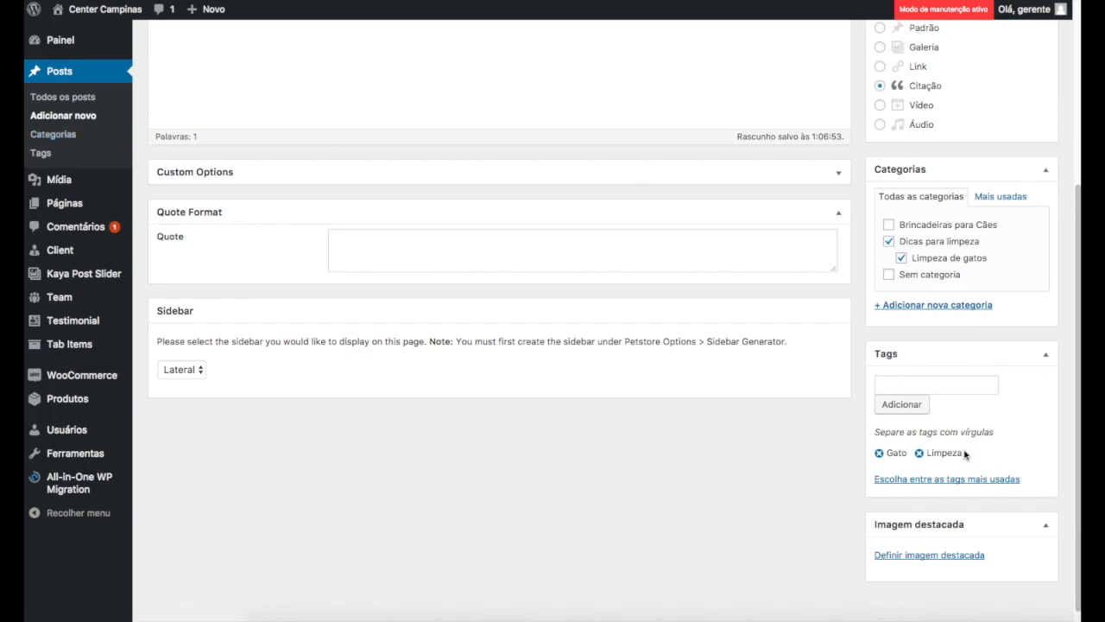
pyautogui.click(964, 384)
pyautogui.click(966, 384)
pyautogui.scroll(-1, 942, 503)
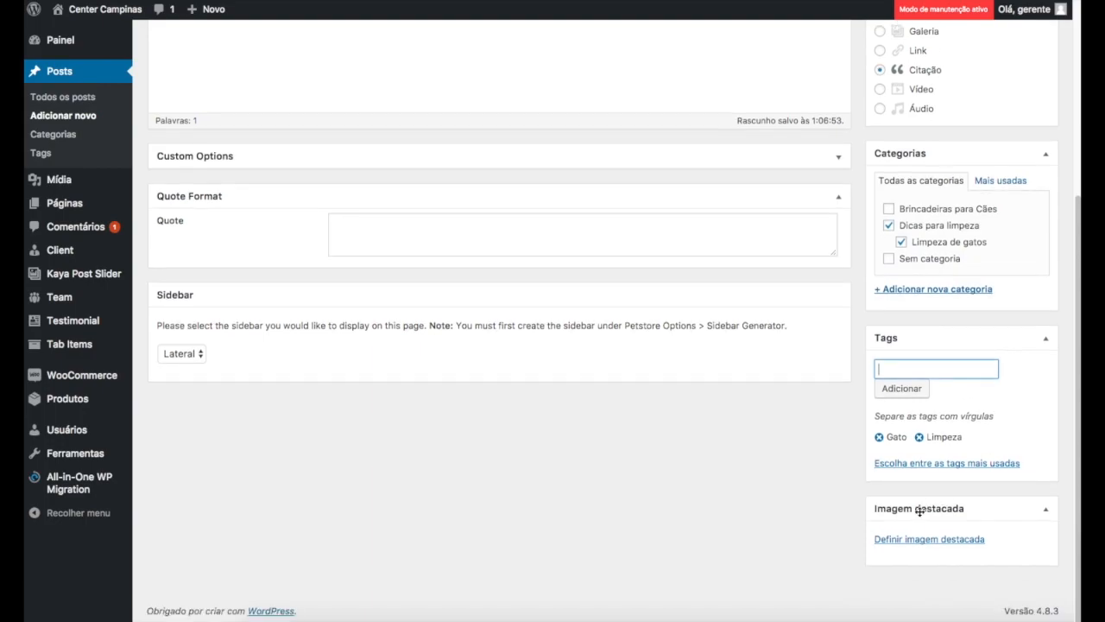